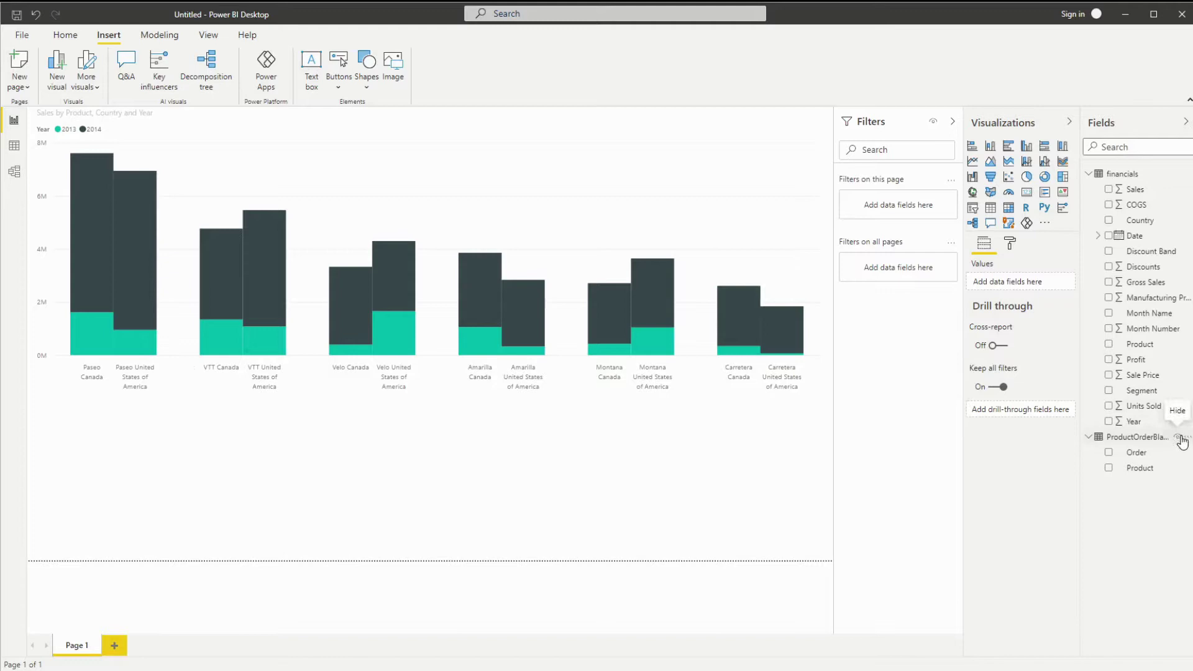
- Delete the ProductOrderBlanks table from the model, then select the Sales by Country and Year chart
{"action": "right_click", "coordinate": [1189, 438]}
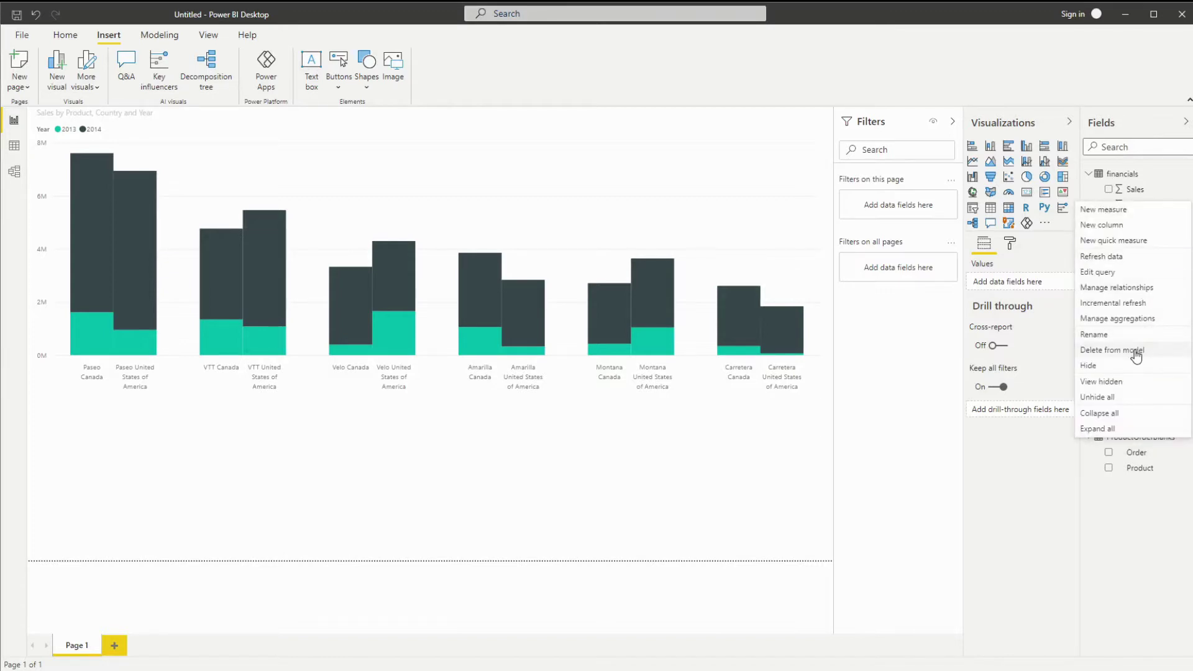
{"action": "key", "text": "Escape"}
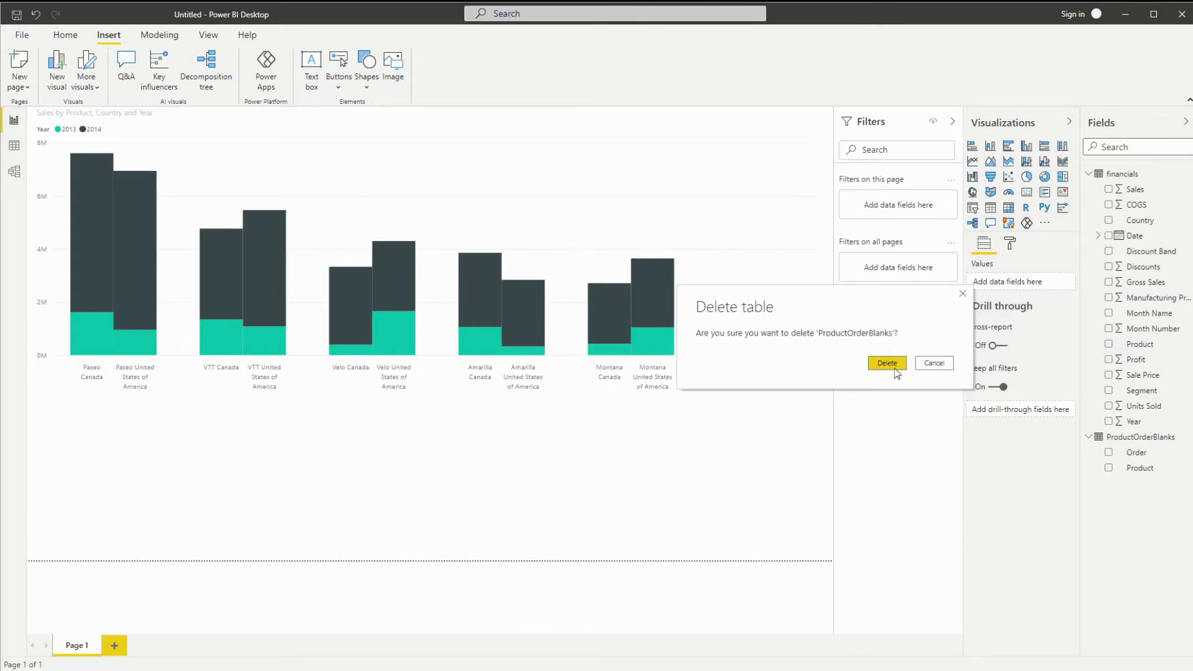
{"action": "left_click", "coordinate": [887, 363]}
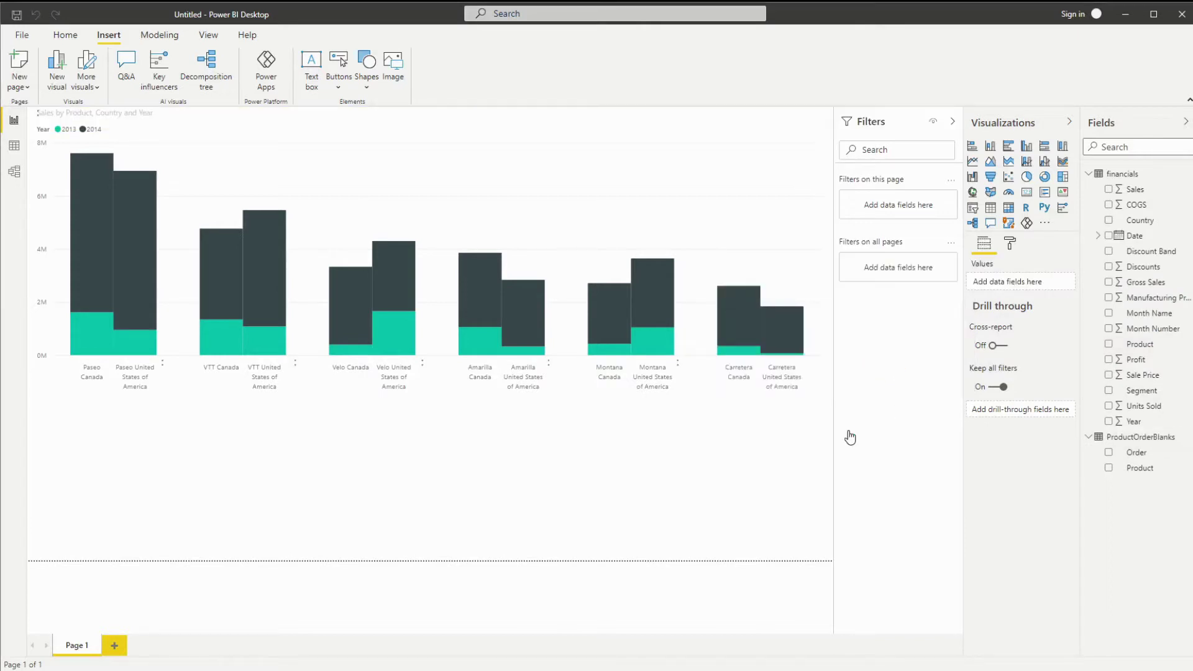
{"action": "left_click", "coordinate": [426, 269]}
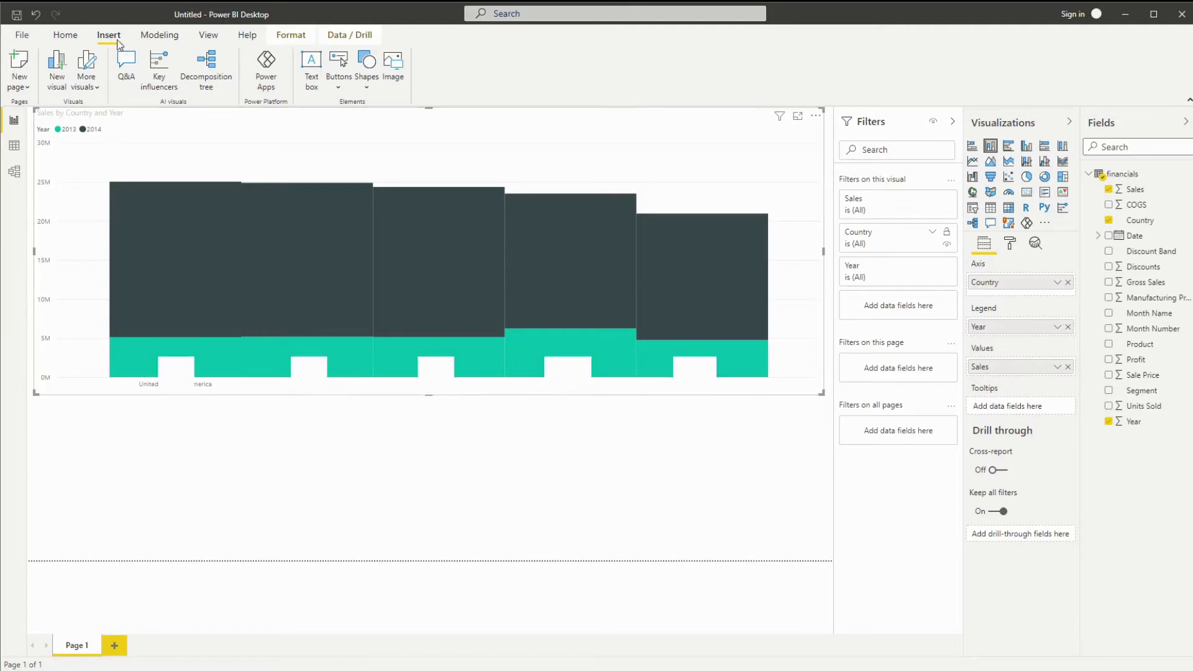
- Create a new query that references the financials query
{"action": "left_click", "coordinate": [66, 35]}
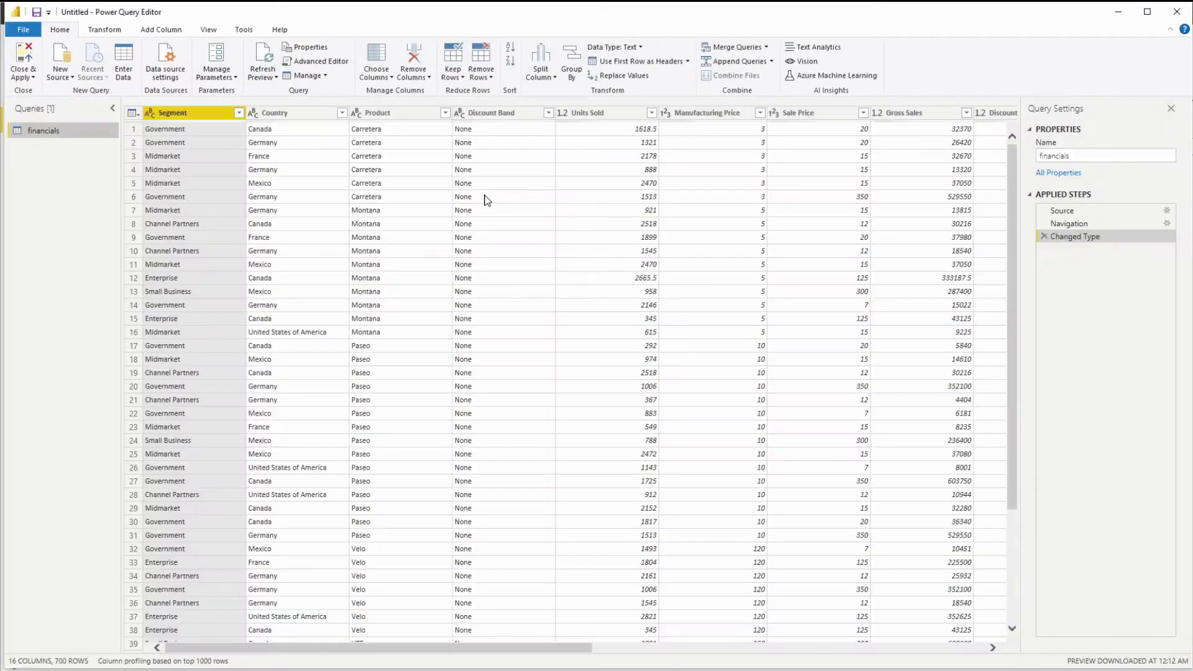
{"action": "right_click", "coordinate": [47, 134]}
{"action": "left_click", "coordinate": [86, 256]}
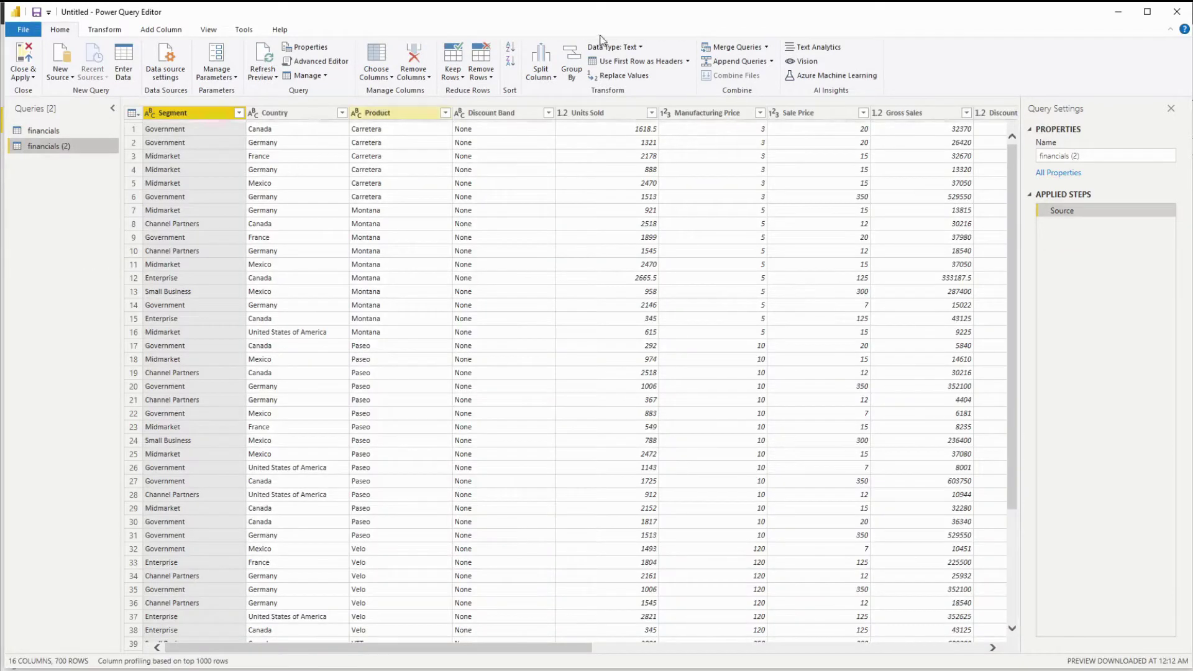
- Group the new query by Product, summing Sales into a column named SumSales
{"action": "left_click", "coordinate": [571, 66]}
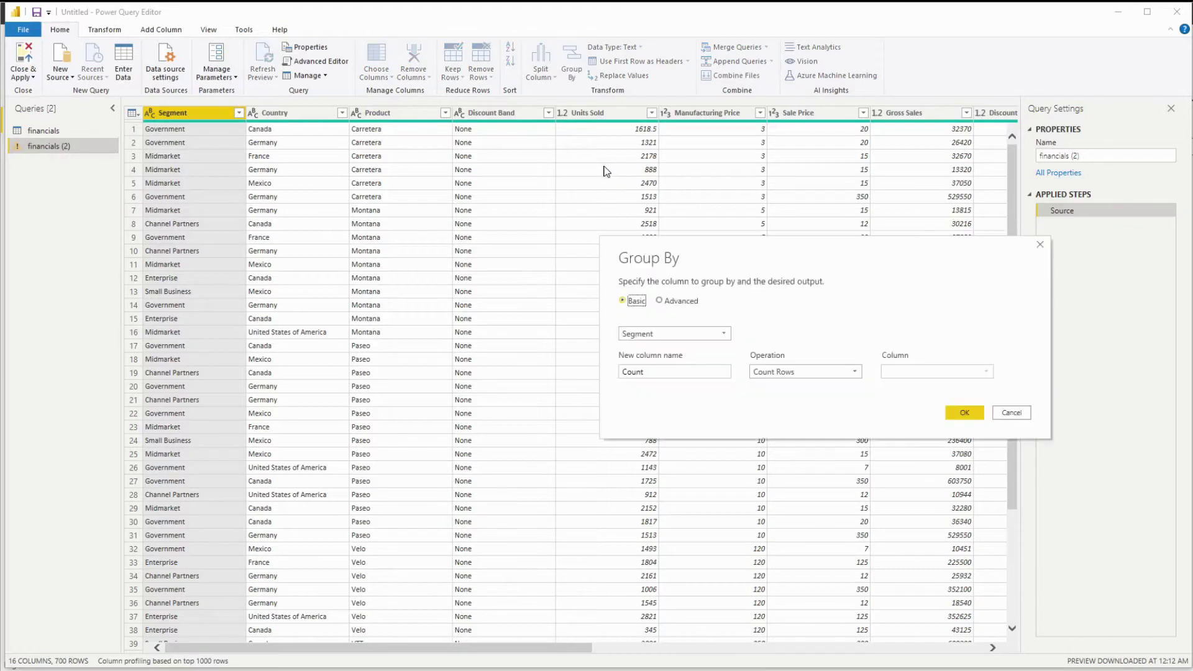
{"action": "left_click", "coordinate": [653, 338]}
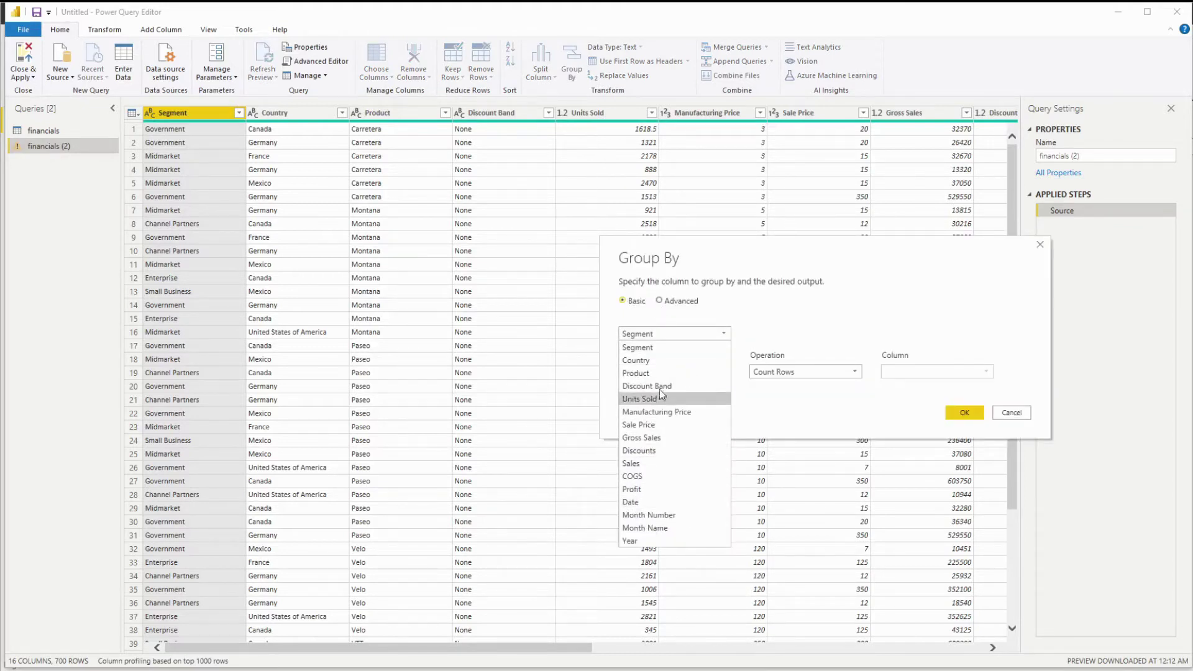
{"action": "left_click", "coordinate": [659, 372]}
{"action": "left_click", "coordinate": [802, 371]}
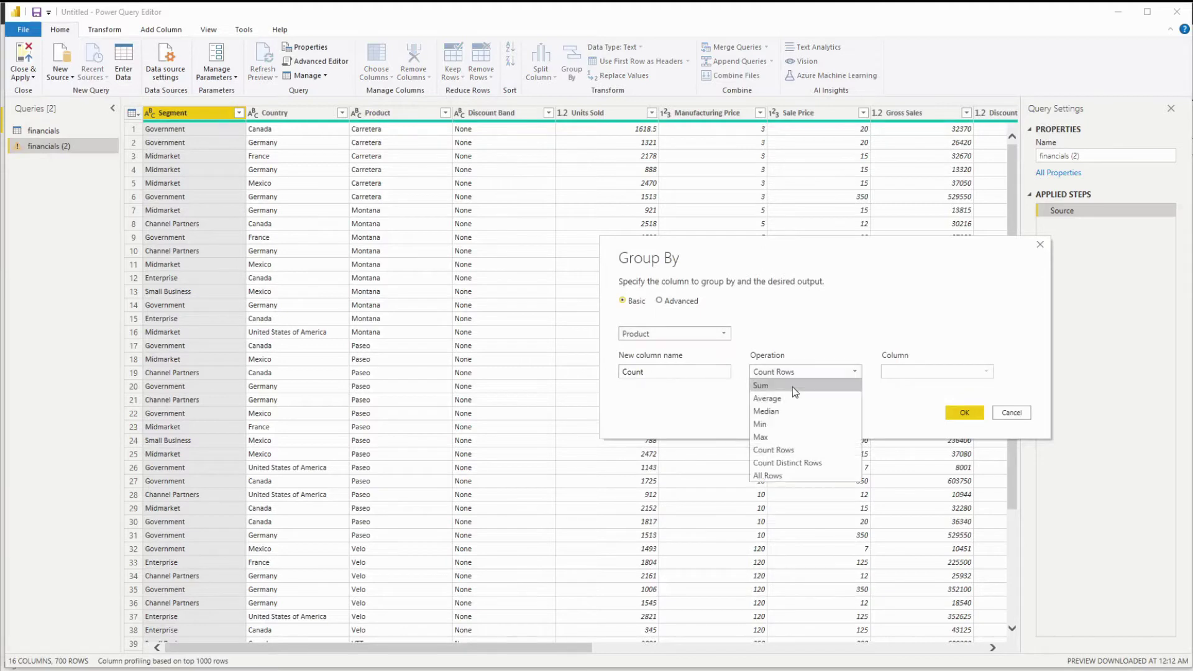
{"action": "left_click", "coordinate": [795, 386]}
{"action": "left_click", "coordinate": [928, 373]}
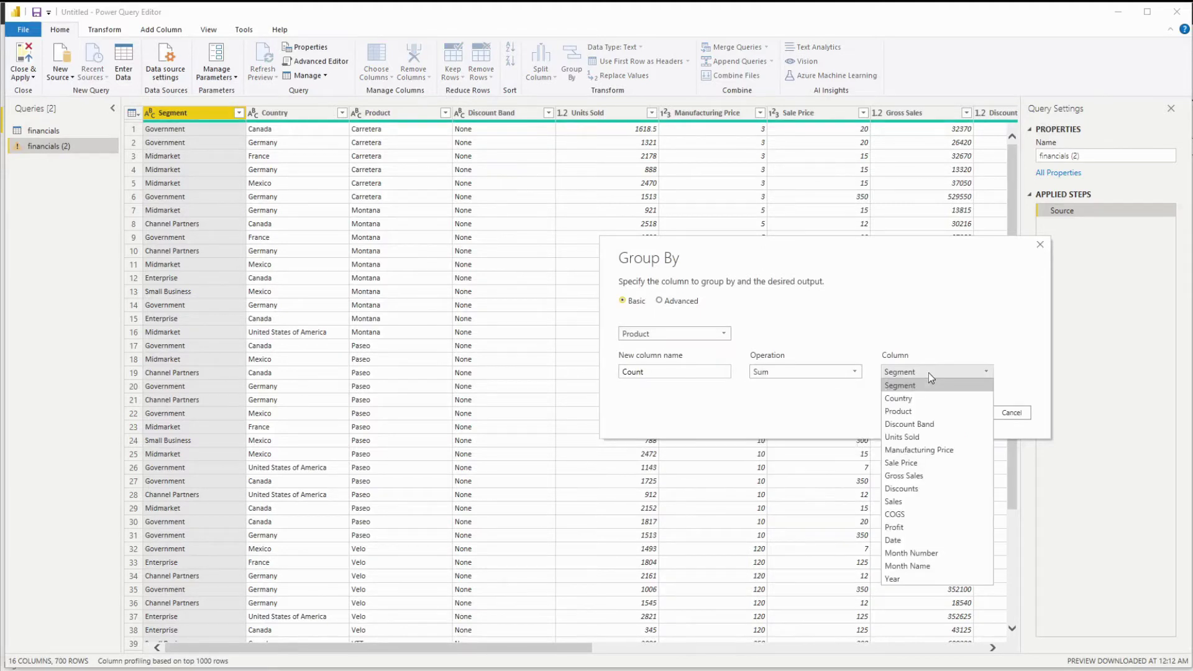
{"action": "left_click", "coordinate": [931, 502]}
{"action": "left_click", "coordinate": [699, 373]}
{"action": "double_click", "coordinate": [698, 373]}
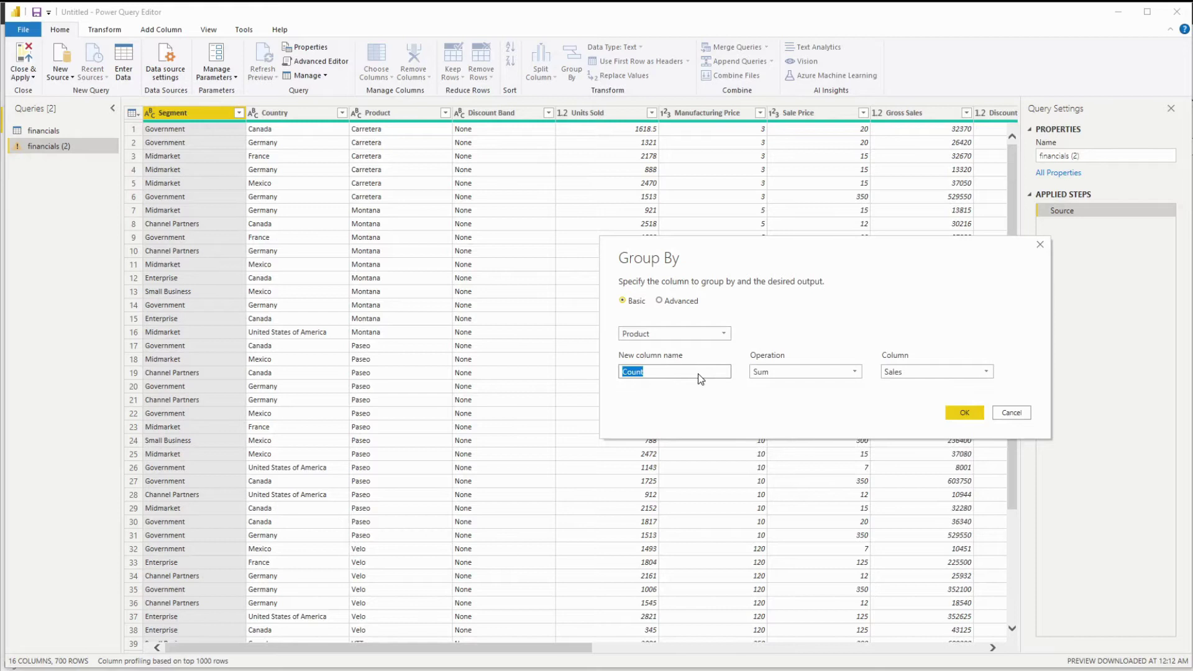
{"action": "type", "text": "SumSales"}
{"action": "left_click", "coordinate": [964, 414]}
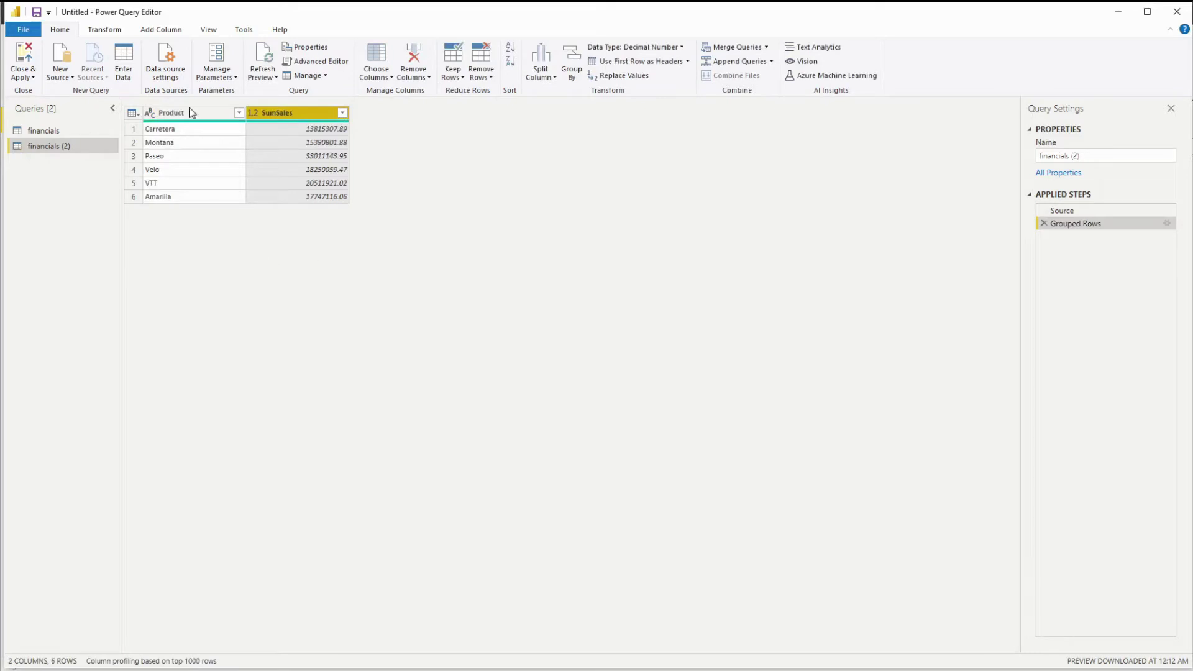
- Apply the query changes and view the financials (2) table in Data view
{"action": "left_click", "coordinate": [25, 61]}
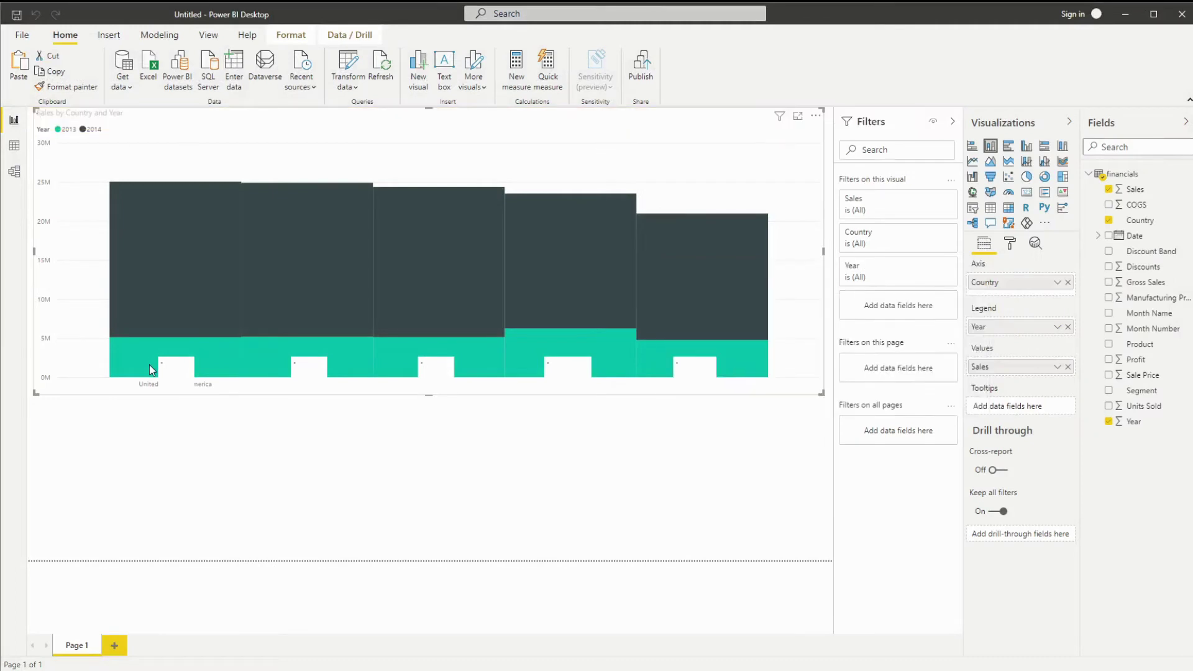
{"action": "left_click", "coordinate": [14, 149]}
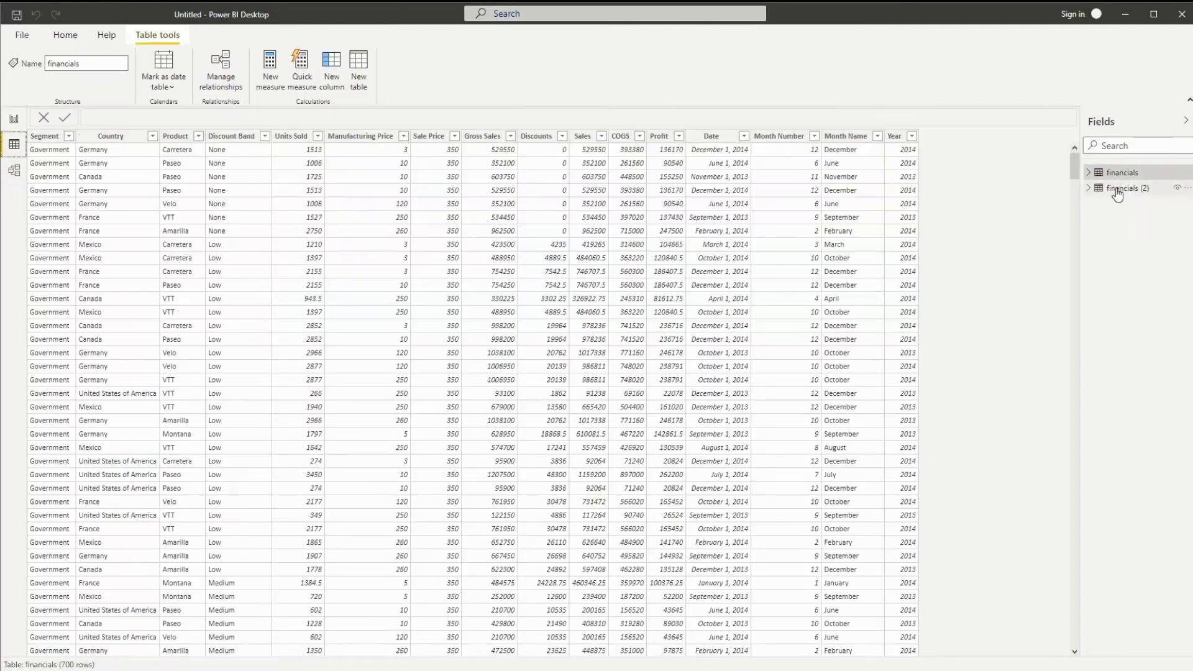
{"action": "left_click", "coordinate": [1121, 193]}
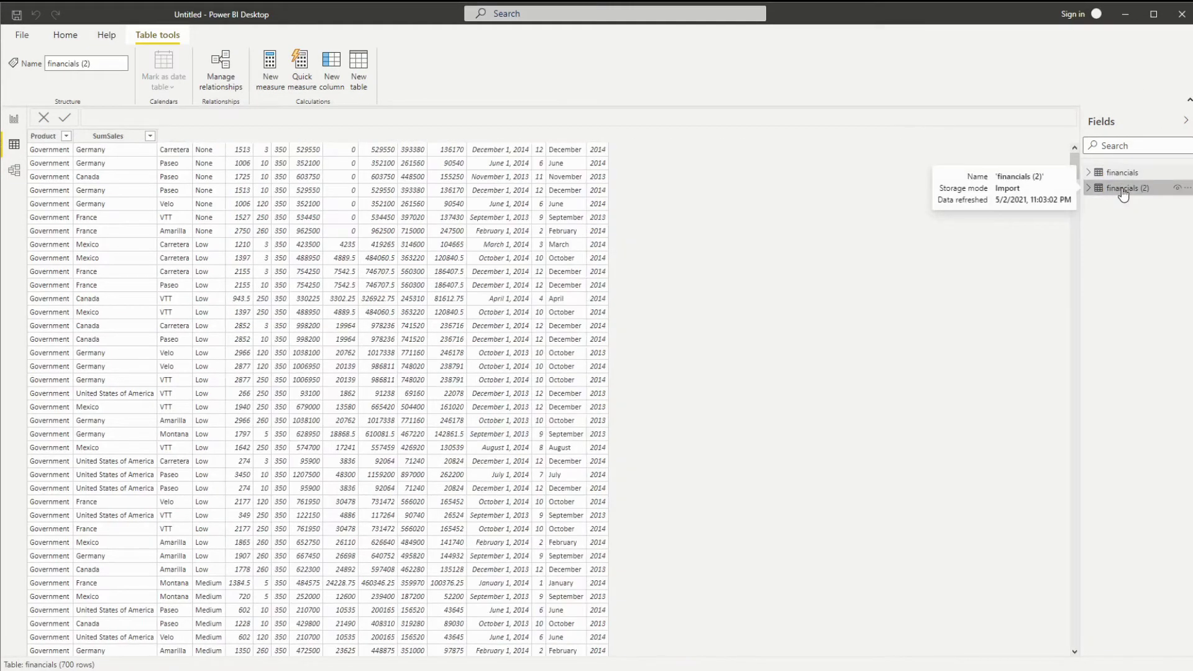
- Rename the financials (2) table to ProductUnique
{"action": "double_click", "coordinate": [1123, 189]}
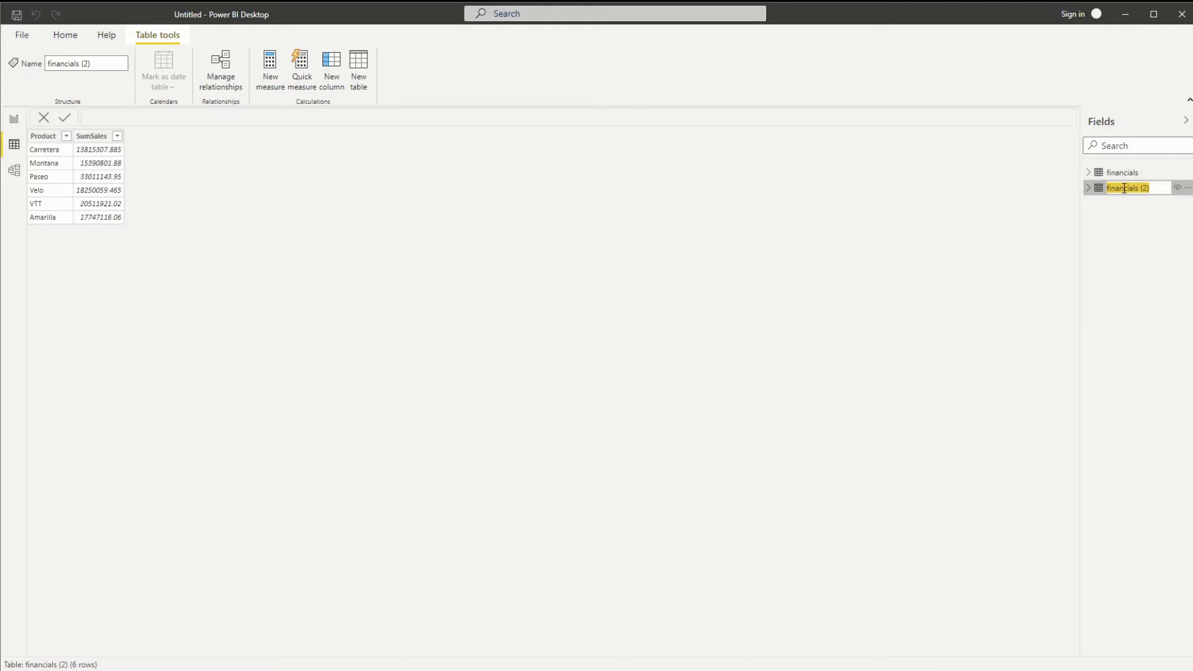
{"action": "type", "text": "ProductOrder"}
{"action": "key", "text": "Return"}
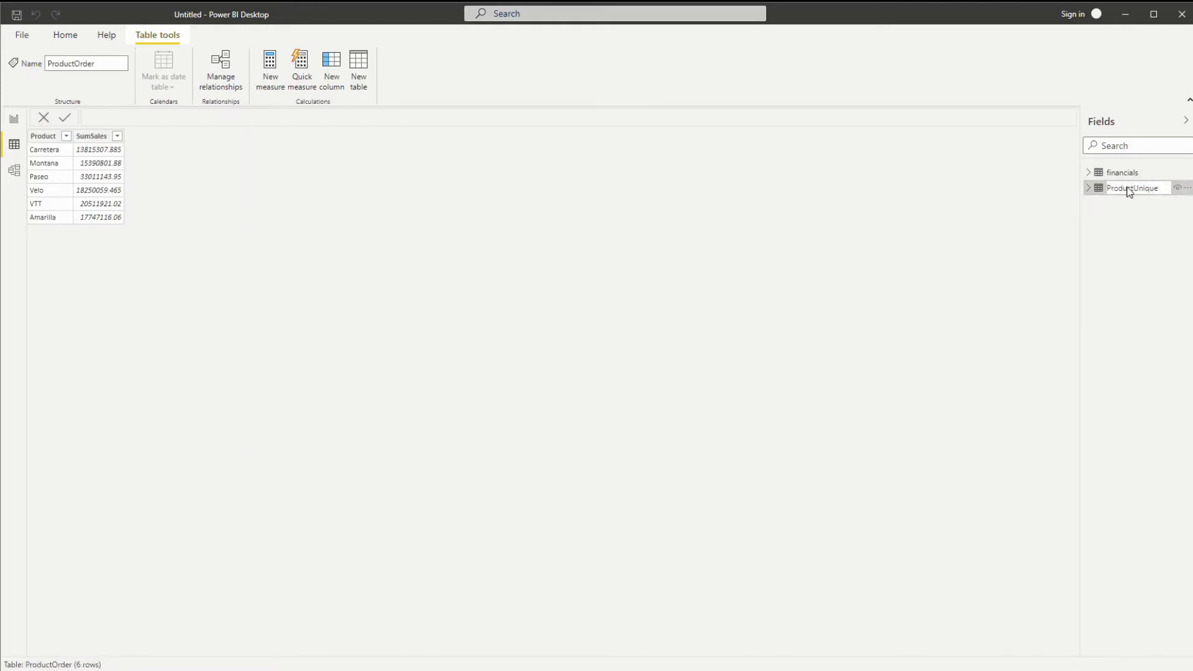
{"action": "key", "text": "Return"}
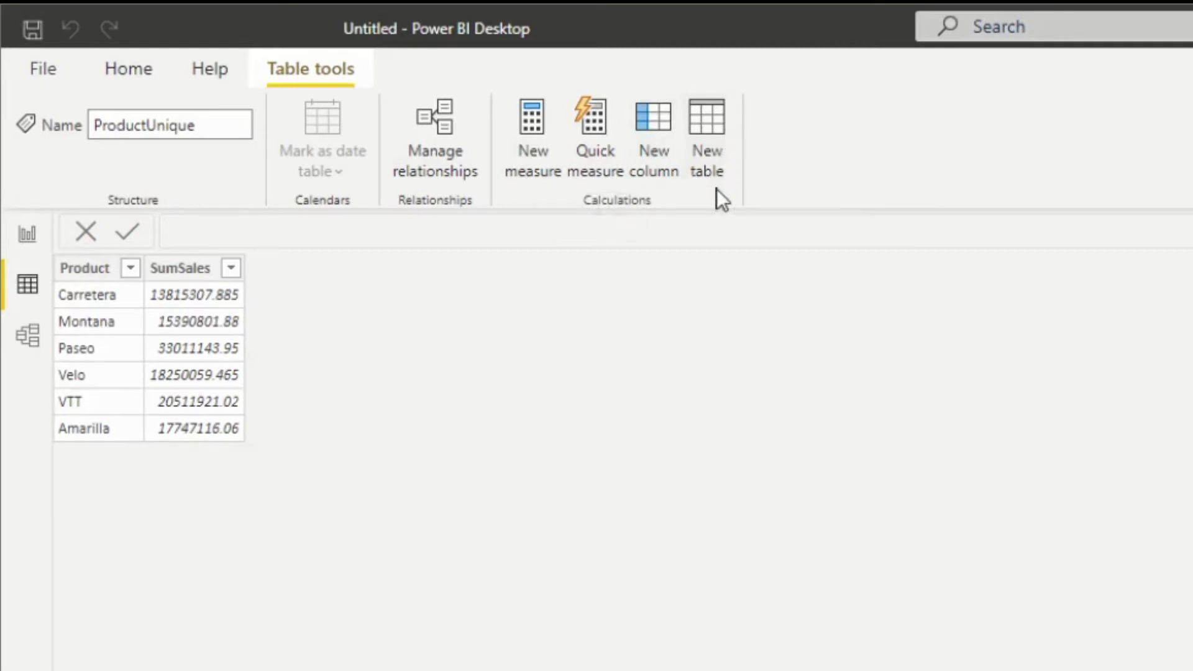
- Write ProductBlanks = SELECTCOLUMNS over ProductUnique, appending "blank" to each Product name
{"action": "left_click", "coordinate": [710, 146]}
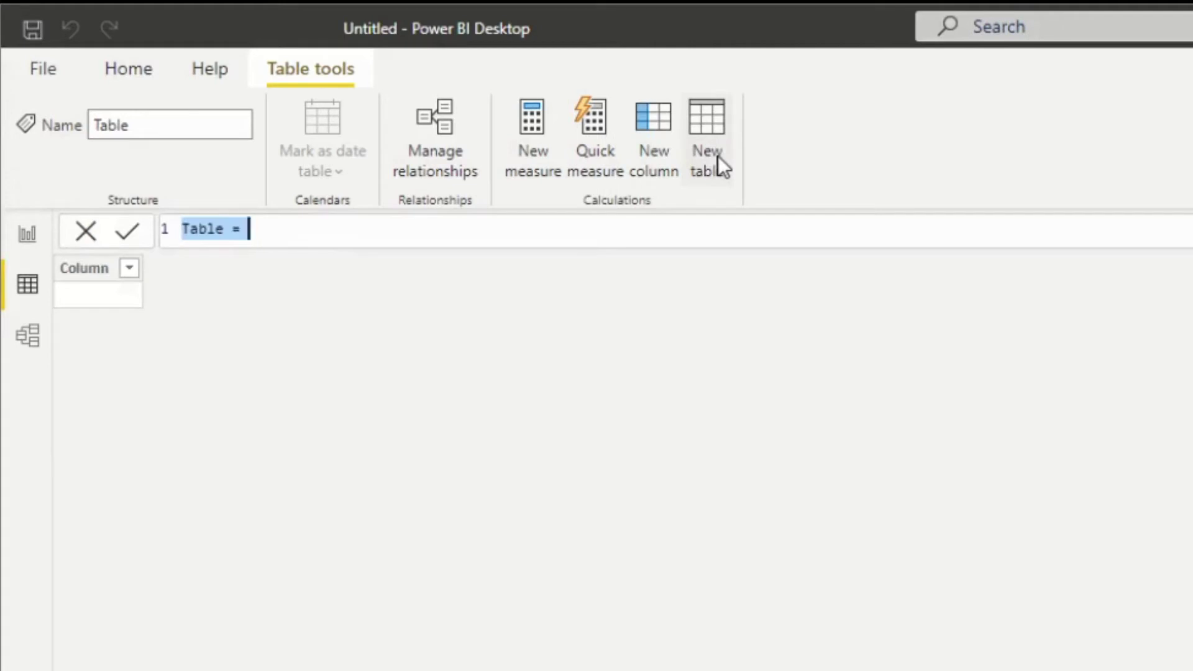
{"action": "type", "text": "Pro"}
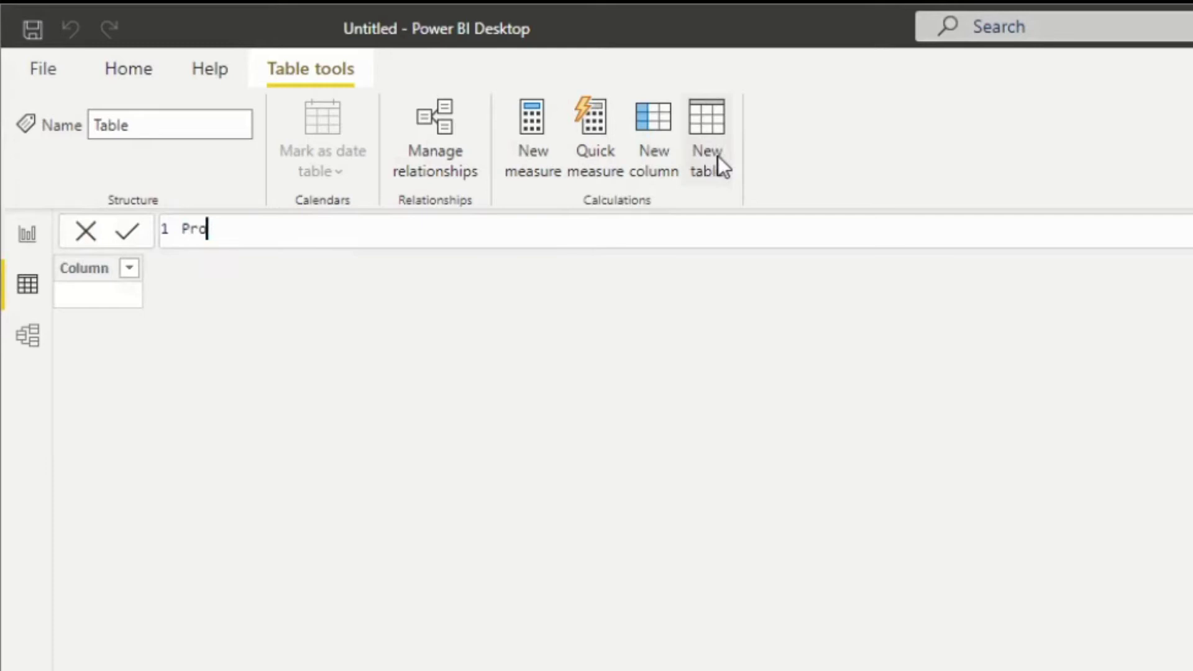
{"action": "type", "text": "ductBlanks = "}
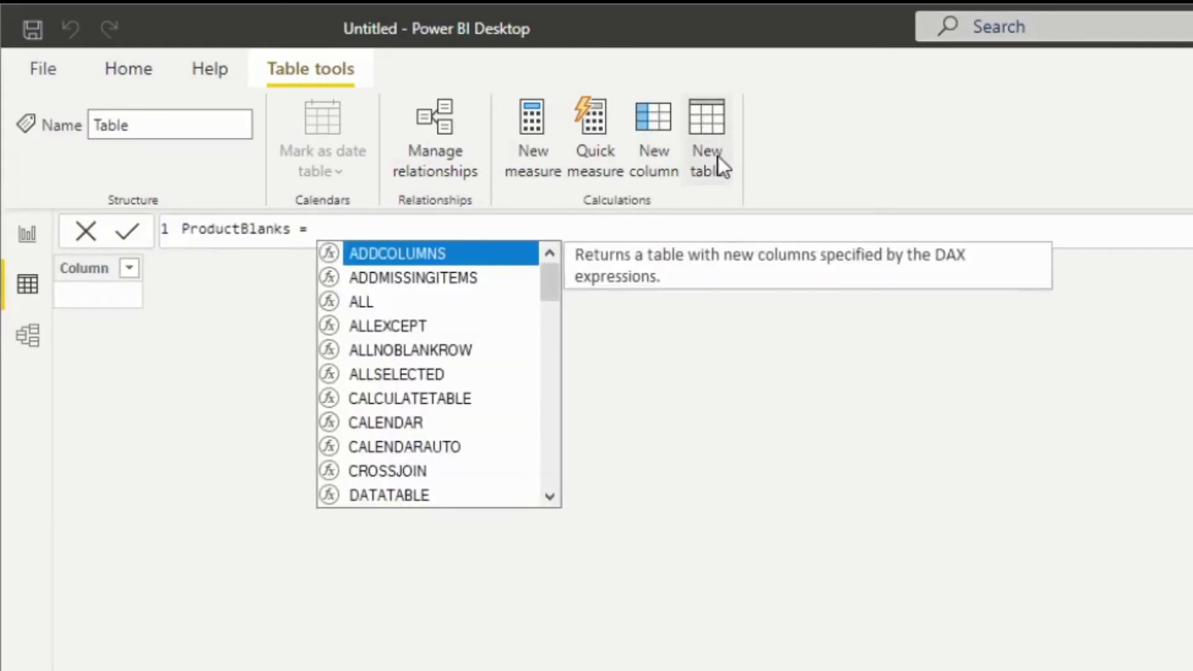
{"action": "type", "text": "sele"}
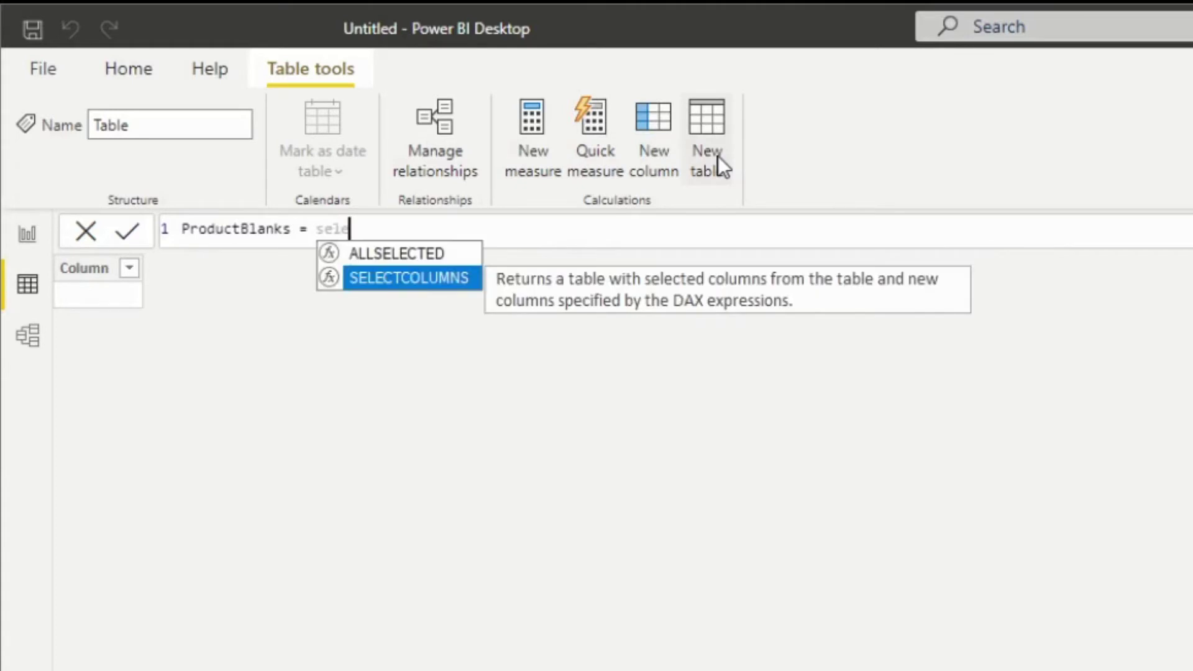
{"action": "key", "text": "Tab"}
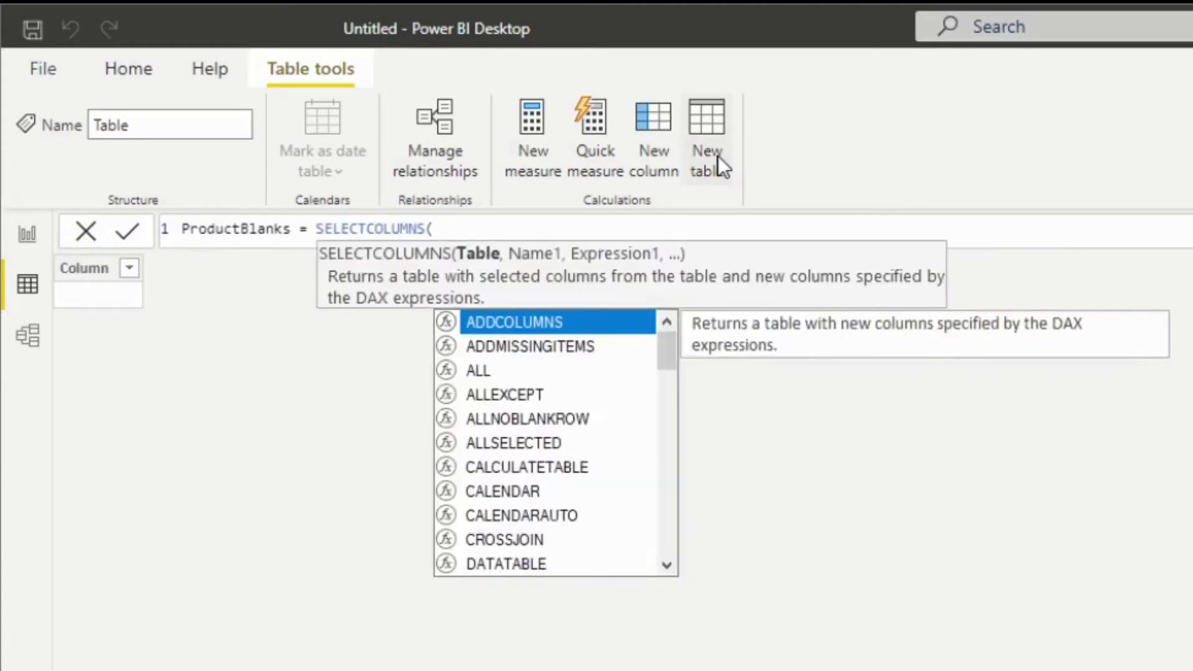
{"action": "type", "text": "pro"}
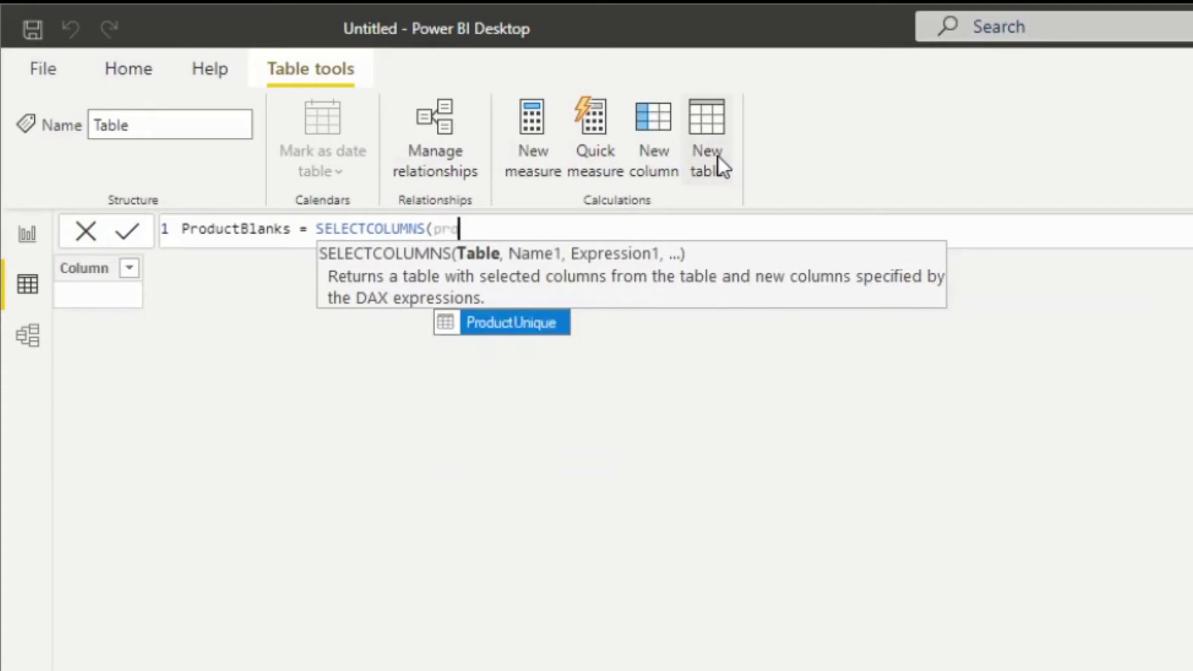
{"action": "key", "text": "Tab"}
{"action": "type", "text": ",\""}
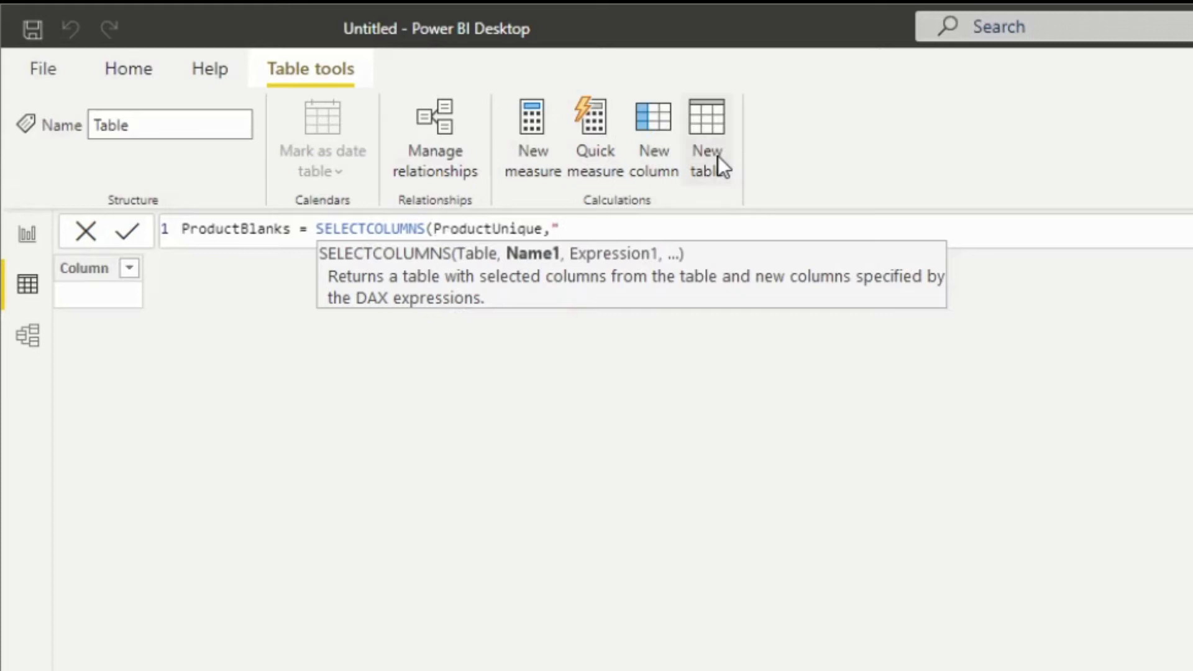
{"action": "type", "text": "Product\","}
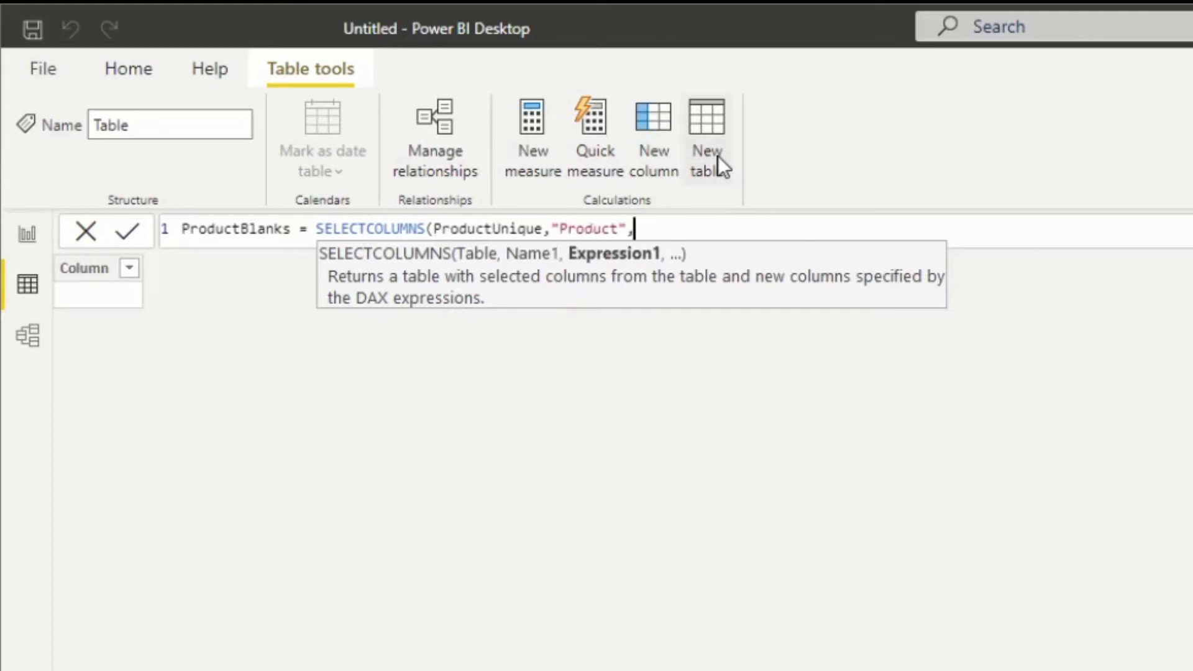
{"action": "type", "text": "[P"}
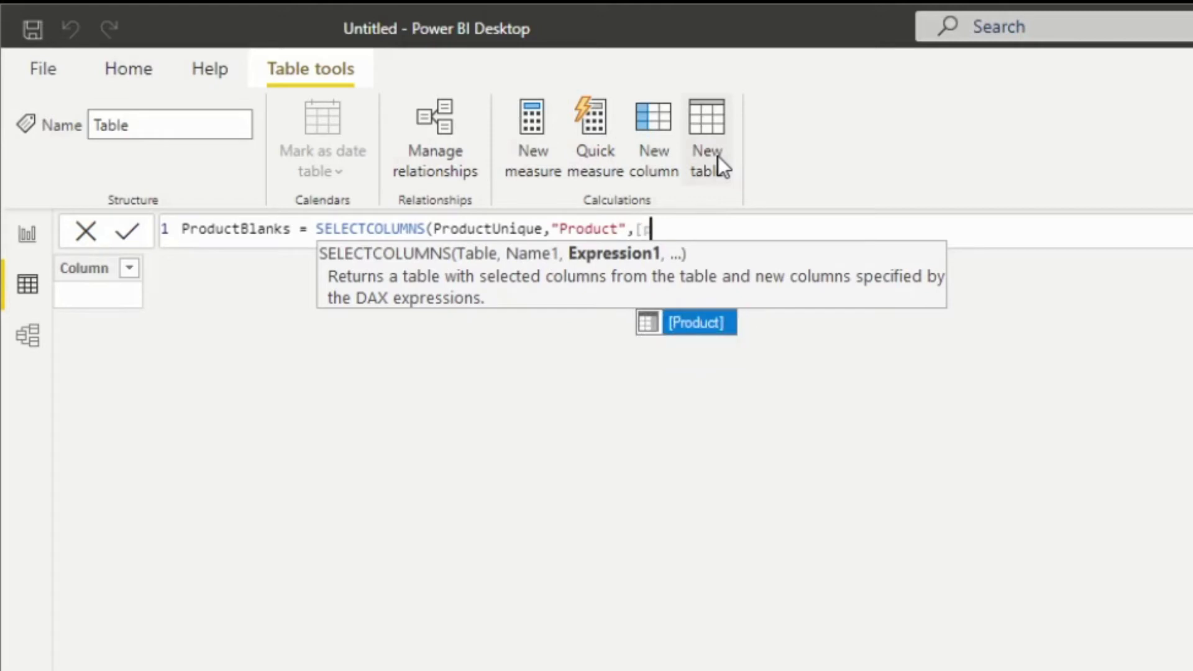
{"action": "type", "text": "roduct],\"S"}
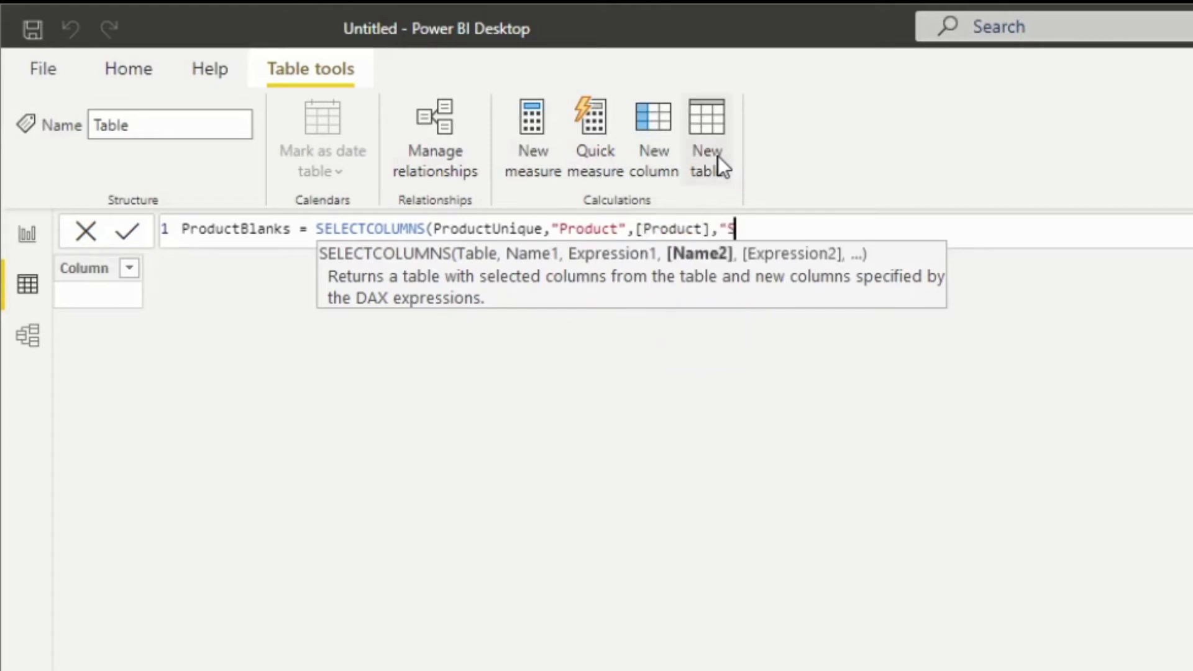
{"action": "type", "text": "um Sales\""}
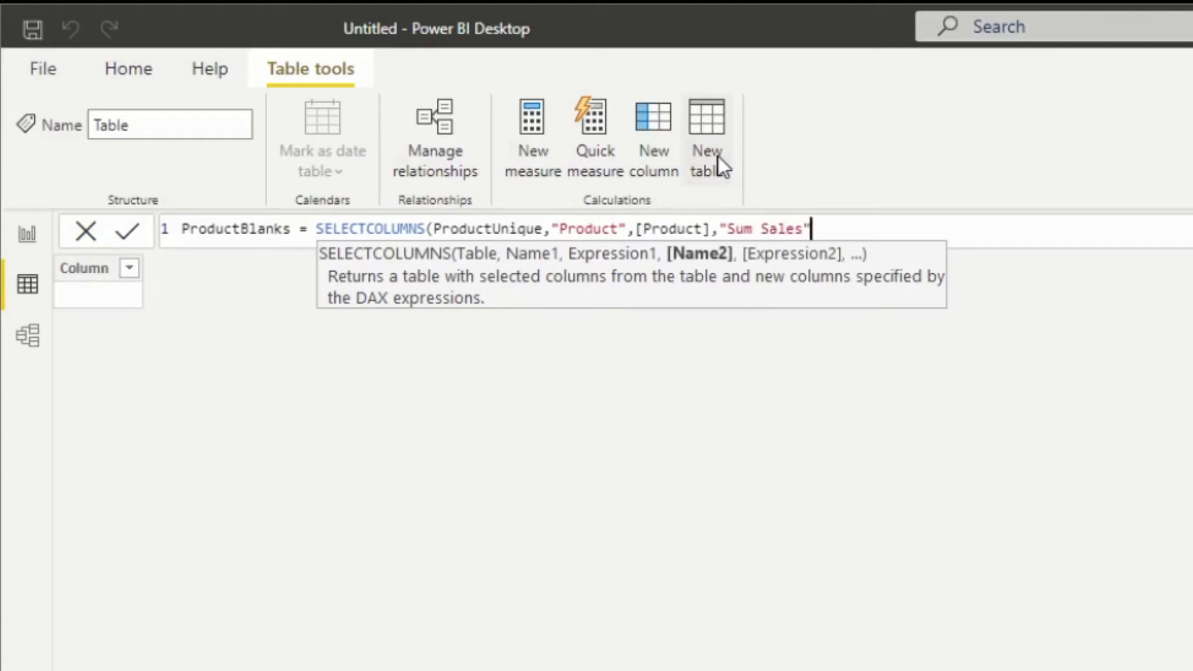
{"action": "type", "text": ","}
{"action": "type", "text": "[SumSales]"}
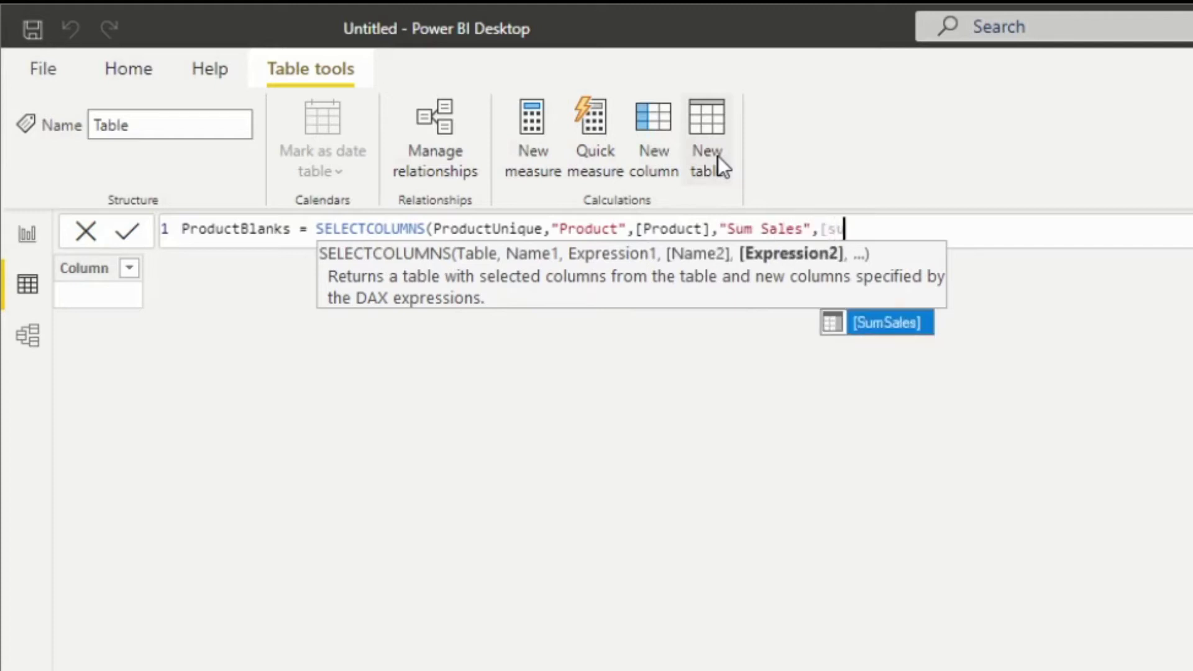
{"action": "type", "text": ")"}
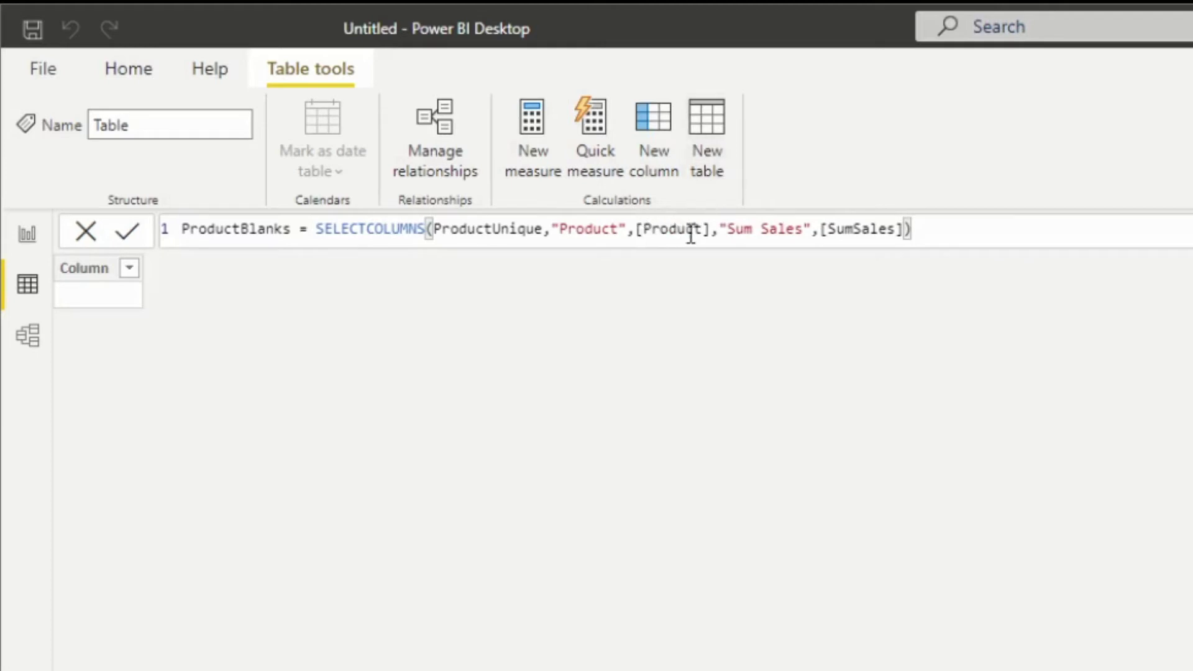
{"action": "left_click", "coordinate": [711, 230]}
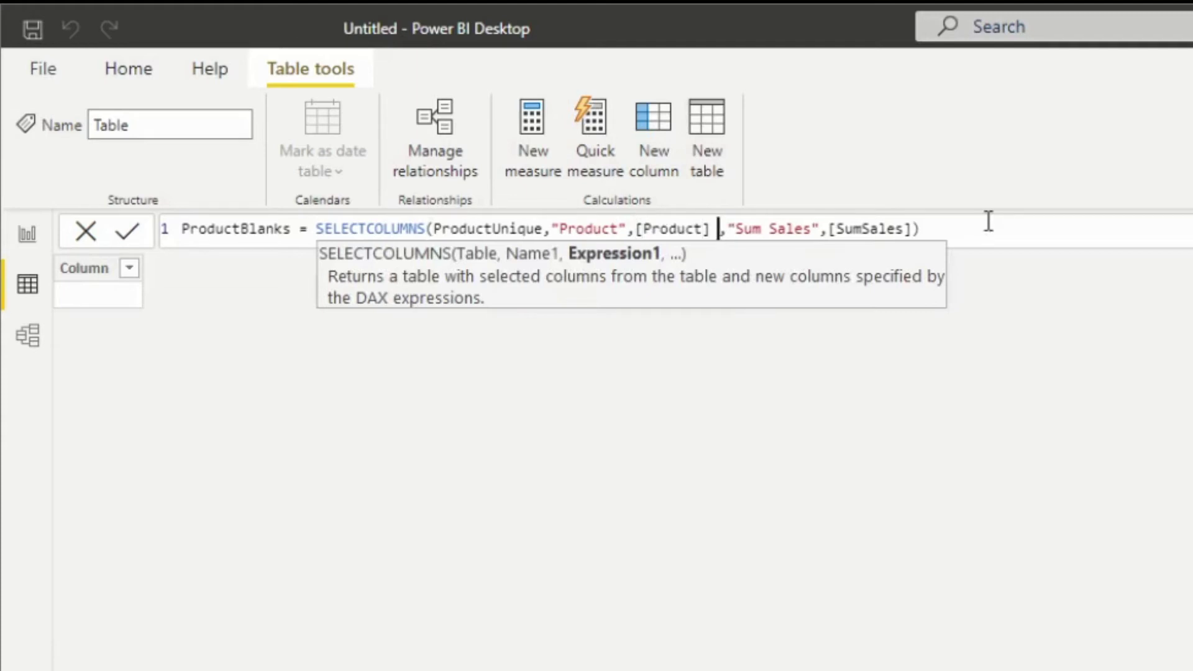
{"action": "type", "text": "&\"bl"}
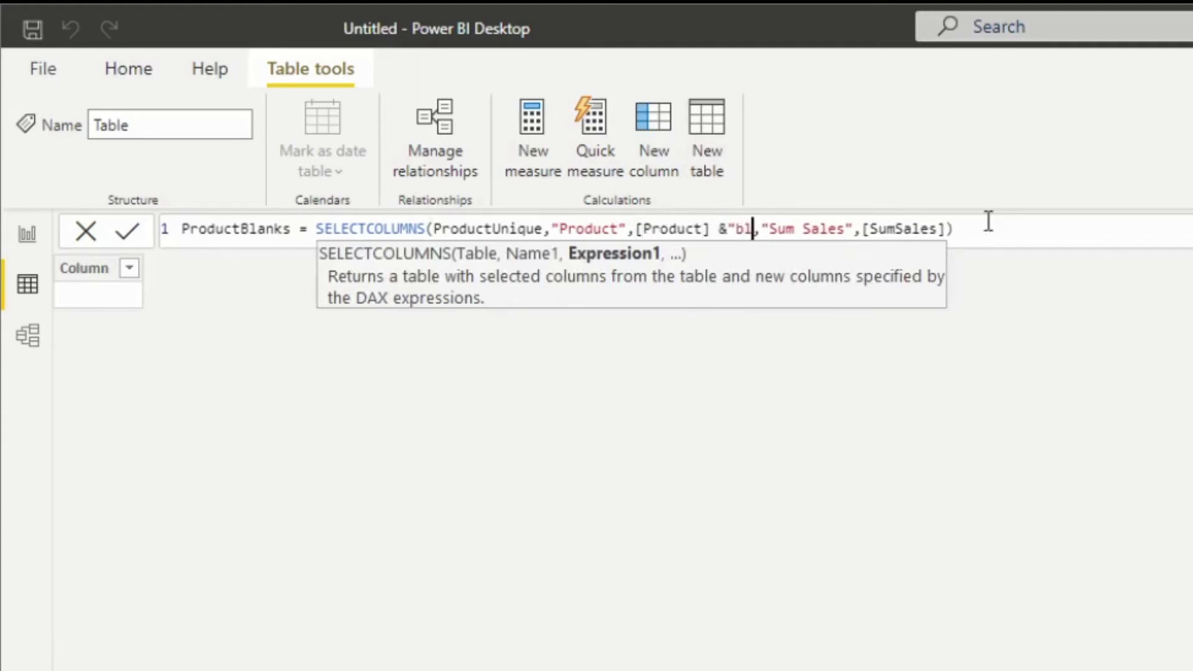
{"action": "type", "text": "ank\""}
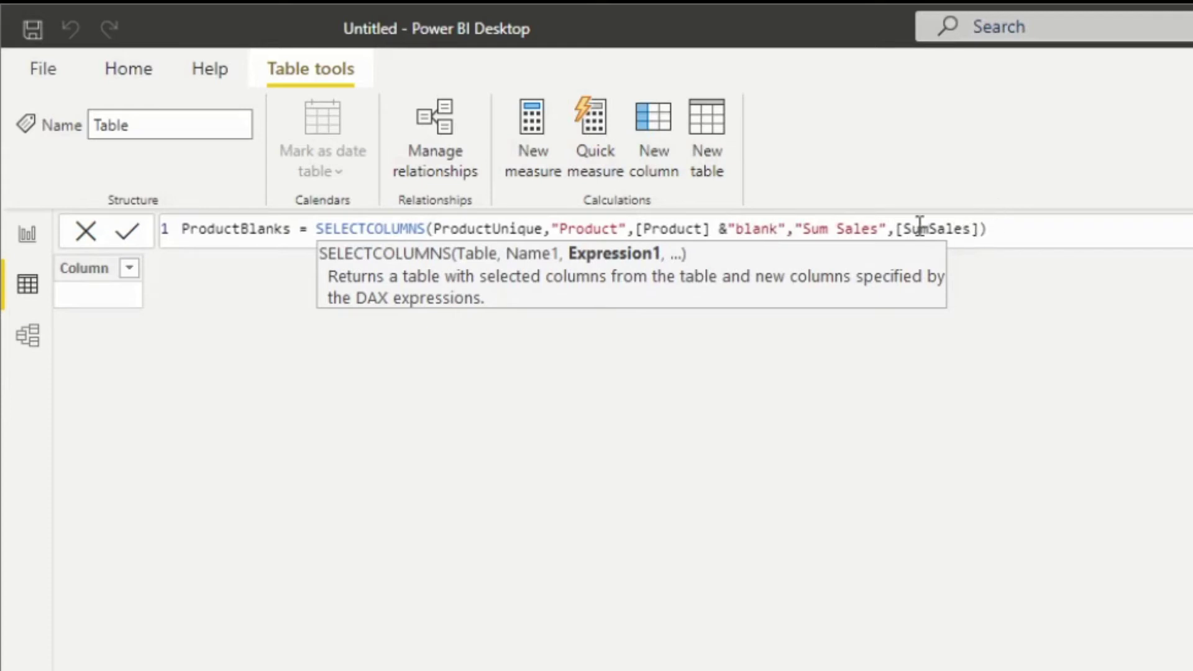
{"action": "left_click", "coordinate": [979, 230]}
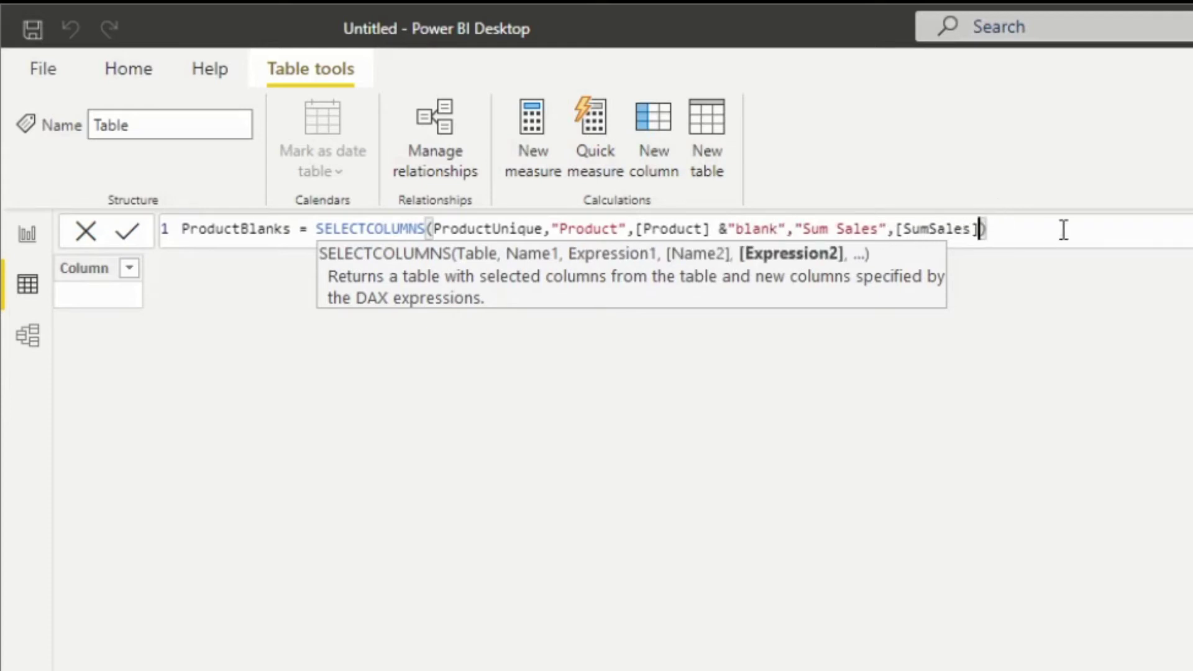
- Subtract 1 from SumSales and commit the ProductBlanks table formula
{"action": "type", "text": "-1"}
{"action": "key", "text": "Return"}
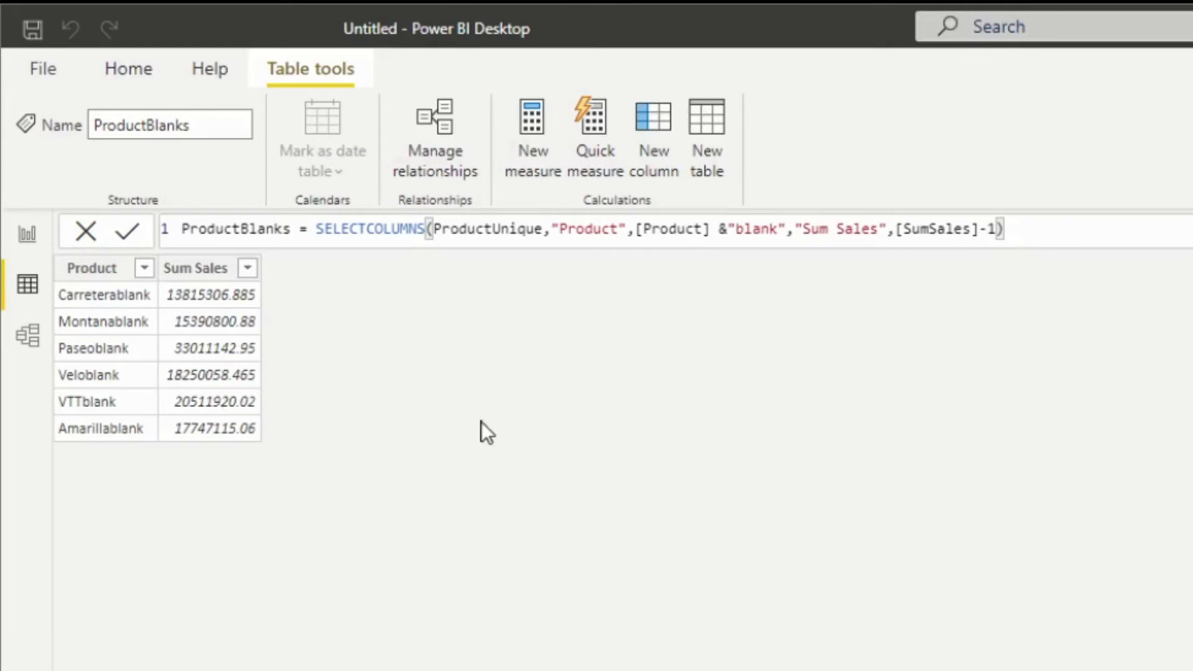
{"action": "left_click", "coordinate": [137, 72]}
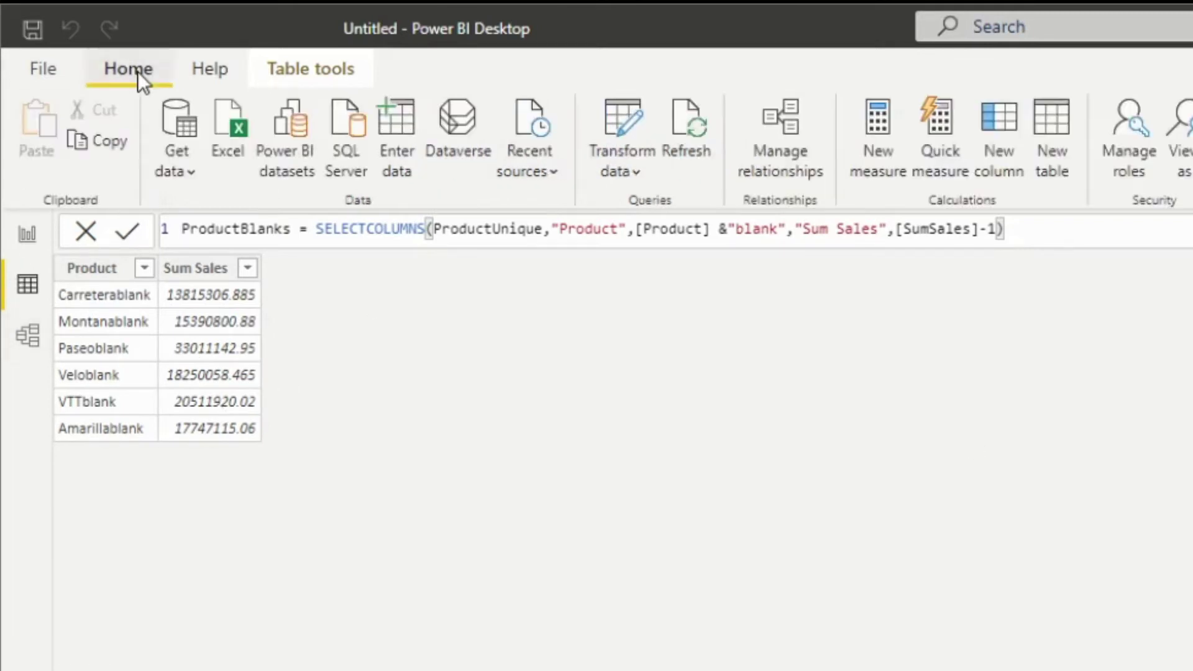
- Create the calculated table ProductOrder = UNION(ProductUnique, ProductBlanks)
{"action": "left_click", "coordinate": [1056, 126]}
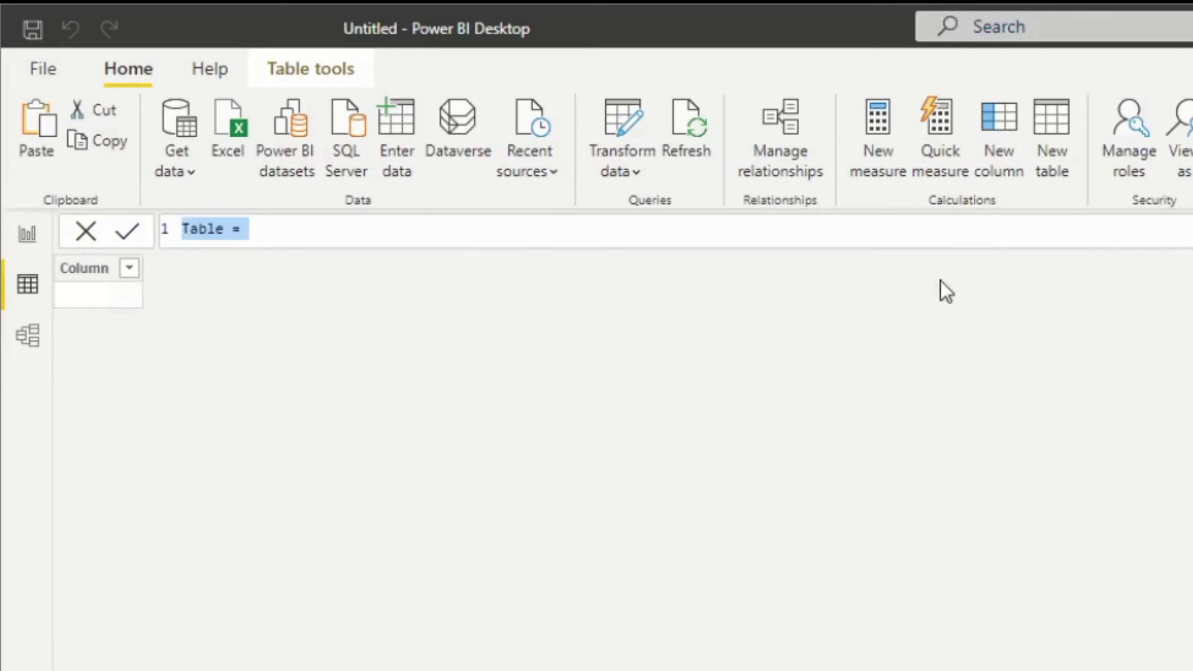
{"action": "type", "text": "P"}
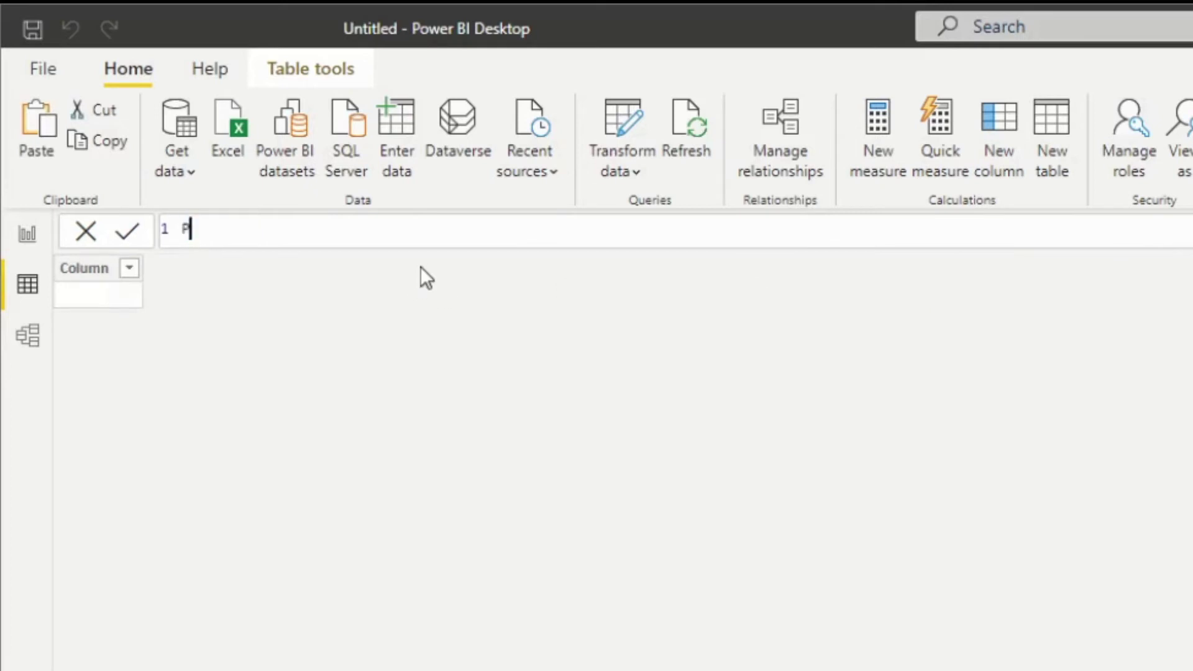
{"action": "type", "text": "roductOrder = "}
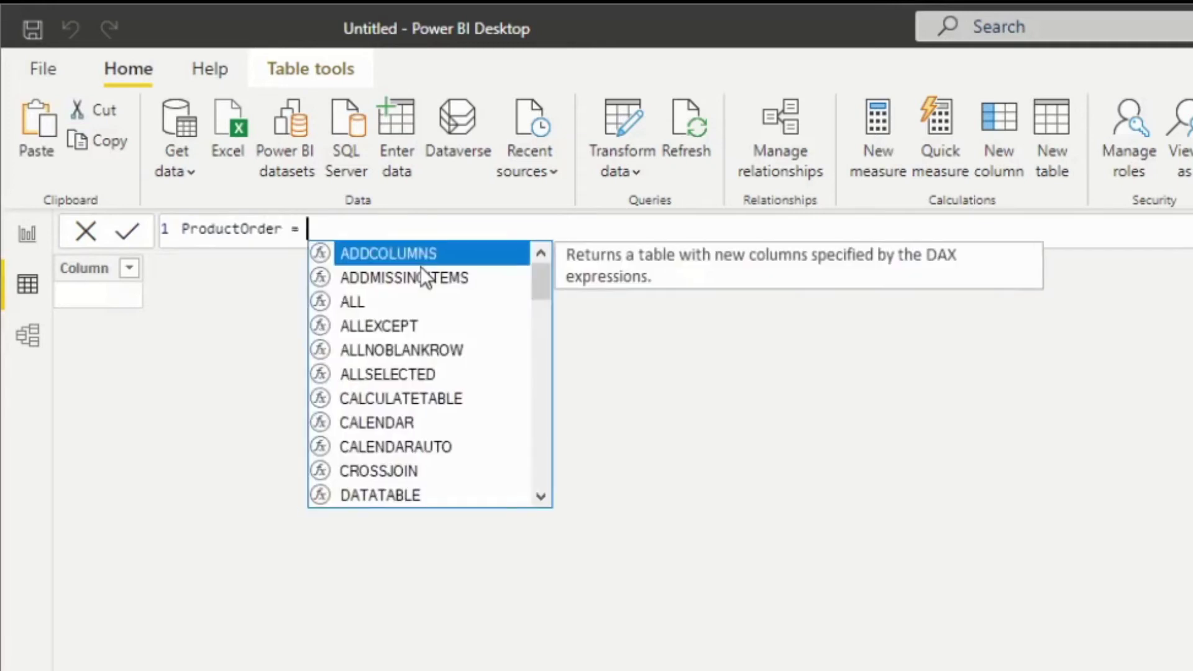
{"action": "type", "text": "UNION("}
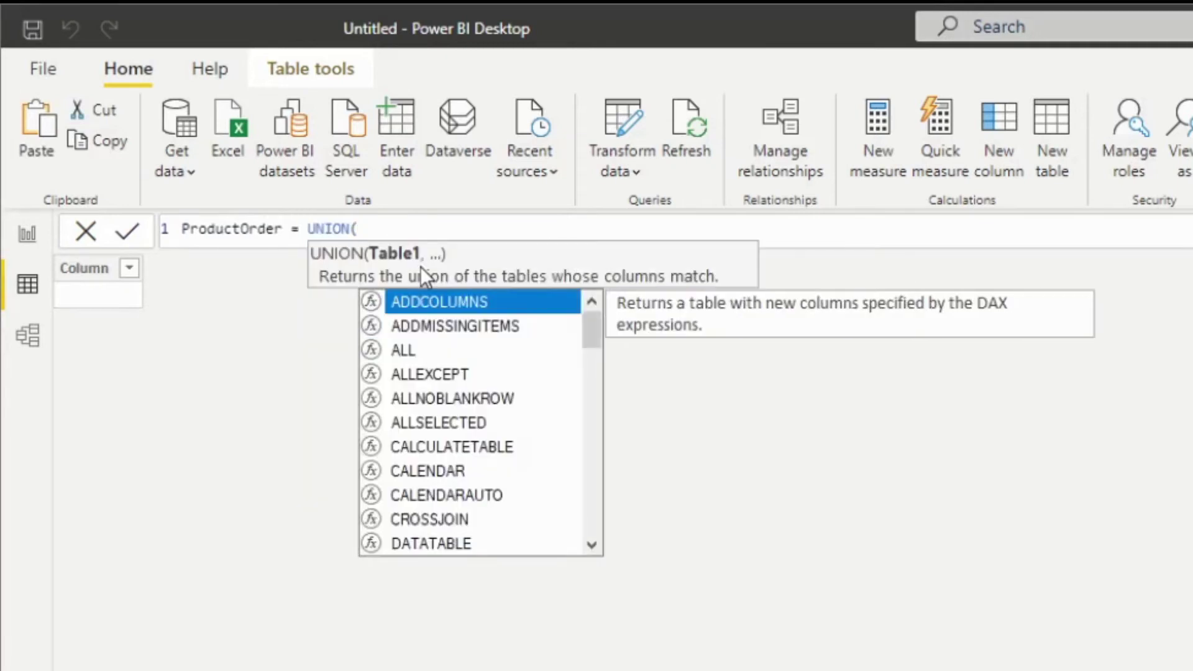
{"action": "type", "text": "pro"}
{"action": "key", "text": "Down"}
{"action": "key", "text": "Tab"}
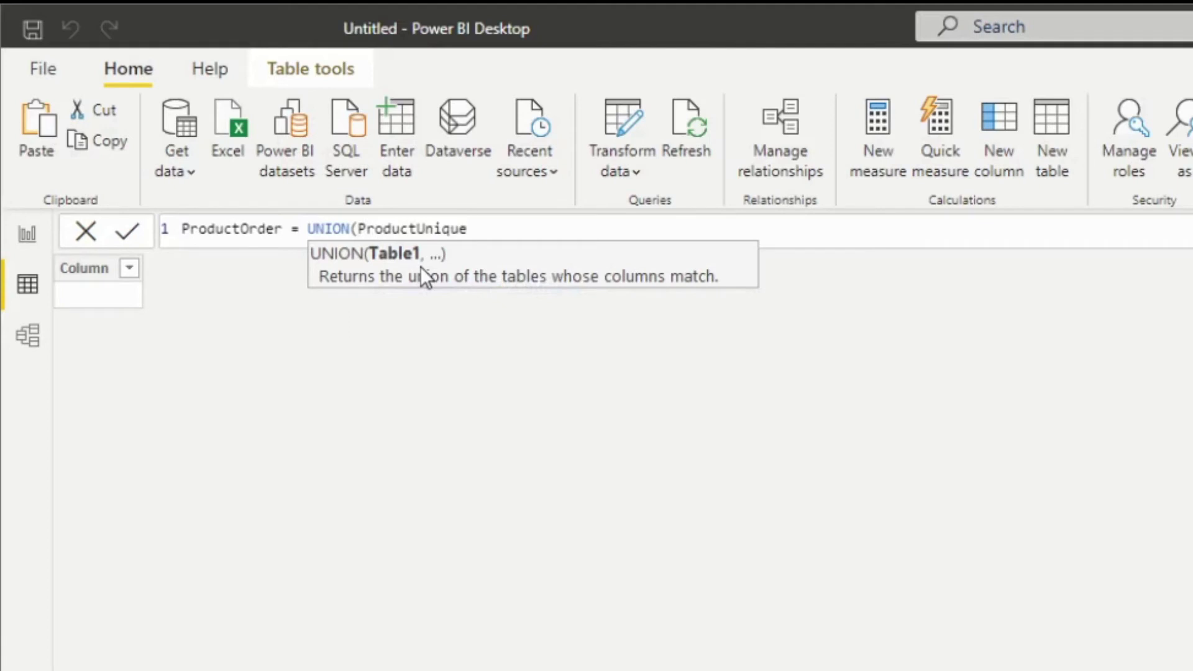
{"action": "type", "text": ",prod"}
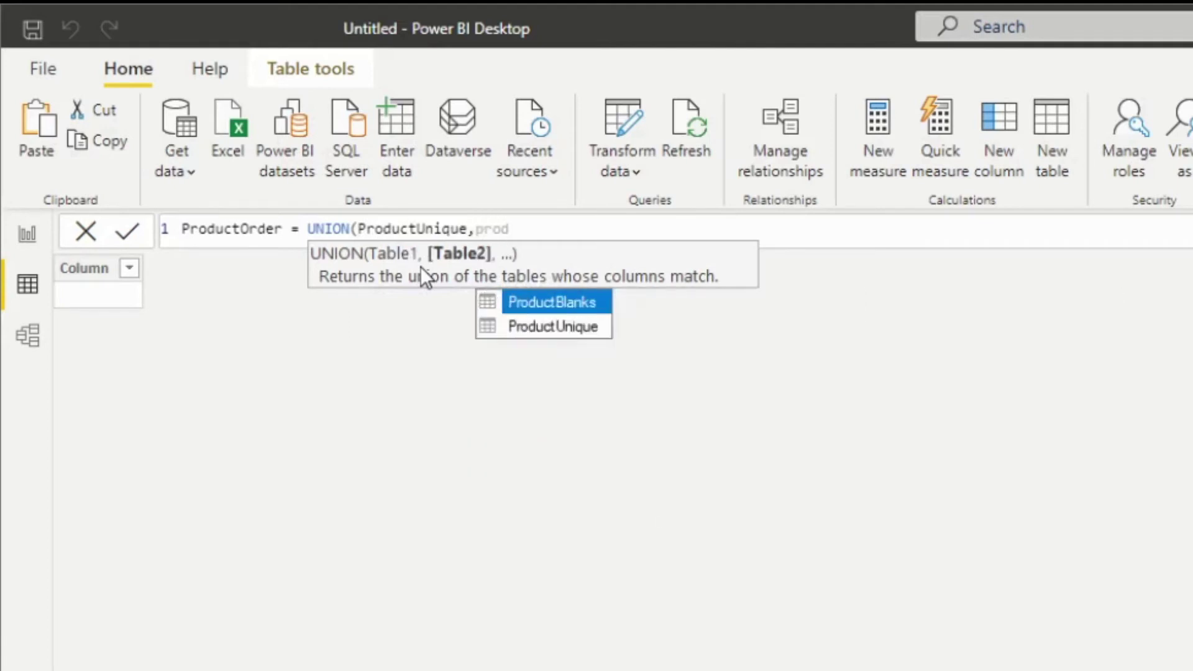
{"action": "key", "text": "Tab"}
{"action": "type", "text": ")"}
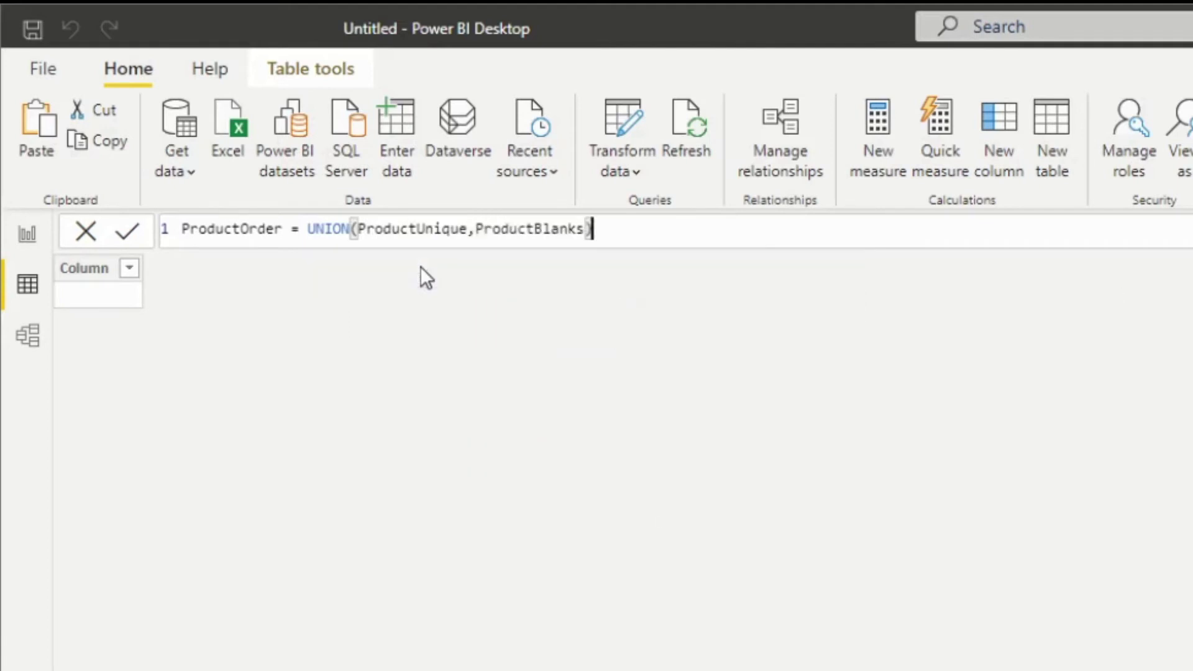
{"action": "key", "text": "Return"}
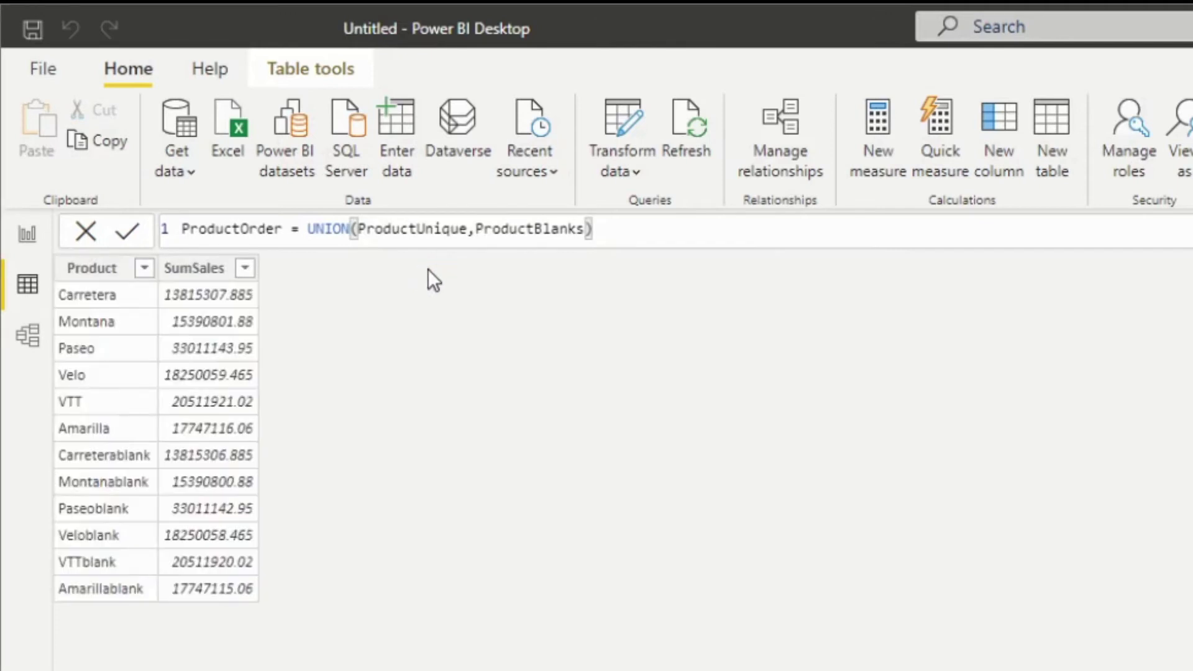
- Add an Order column to ProductOrder using RANK.EQ on SumSales, descending
{"action": "left_click", "coordinate": [980, 149]}
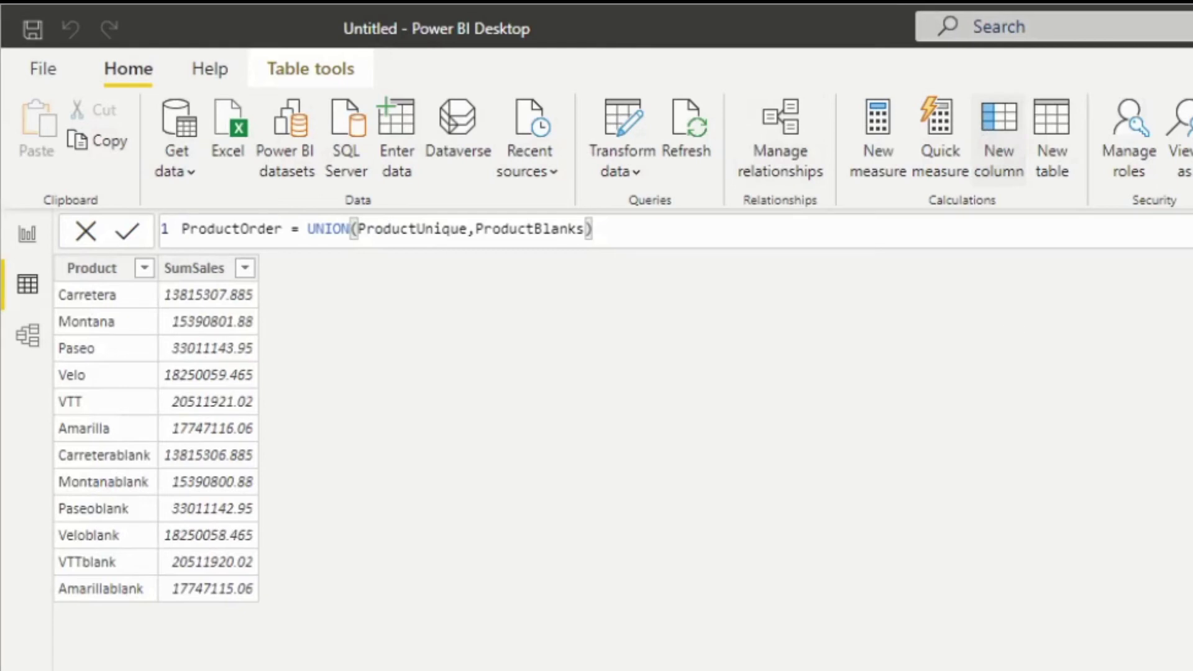
{"action": "left_click", "coordinate": [998, 134]}
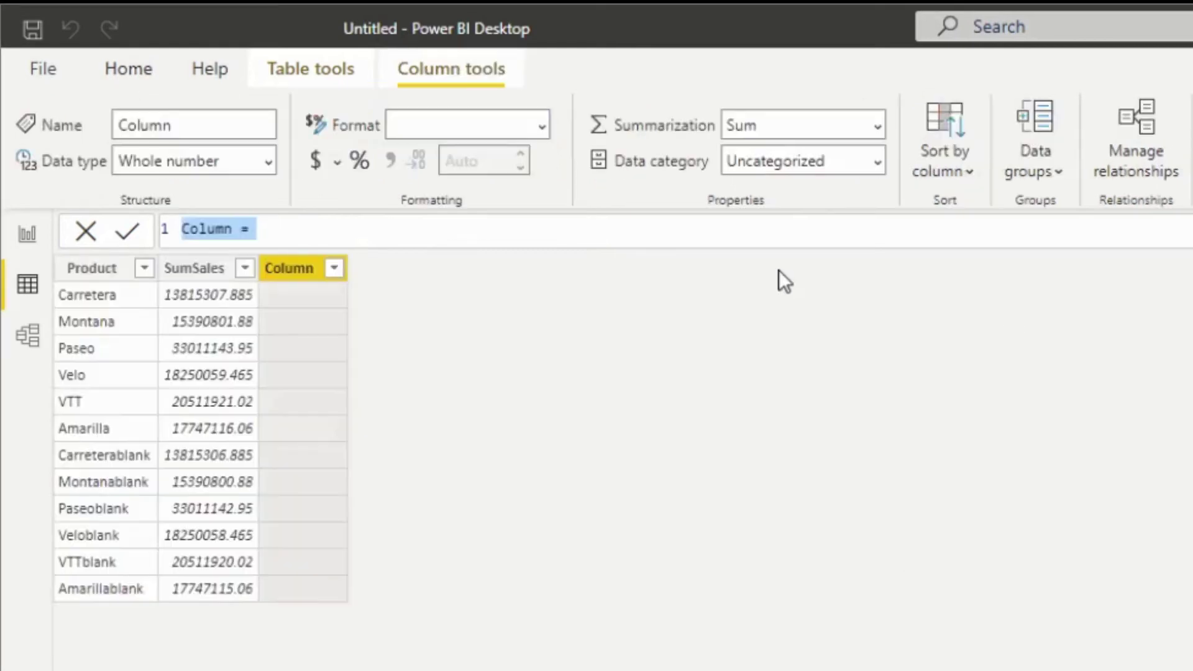
{"action": "type", "text": "Order"}
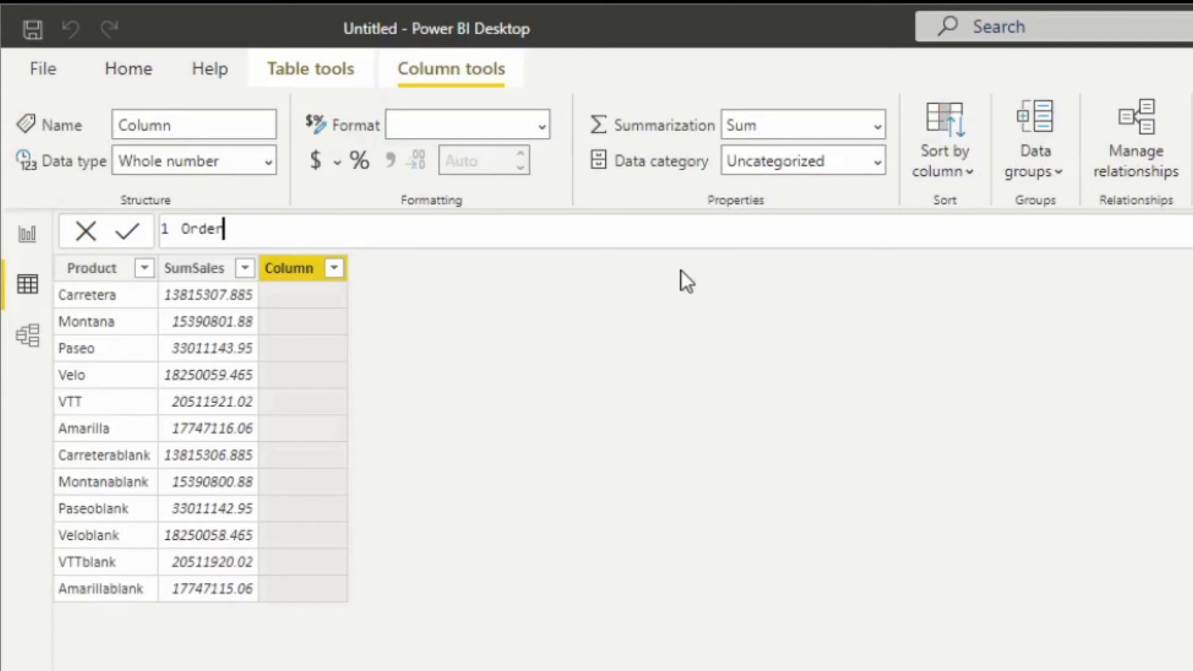
{"action": "type", "text": " = '"}
{"action": "type", "text": "RANK.EQ("}
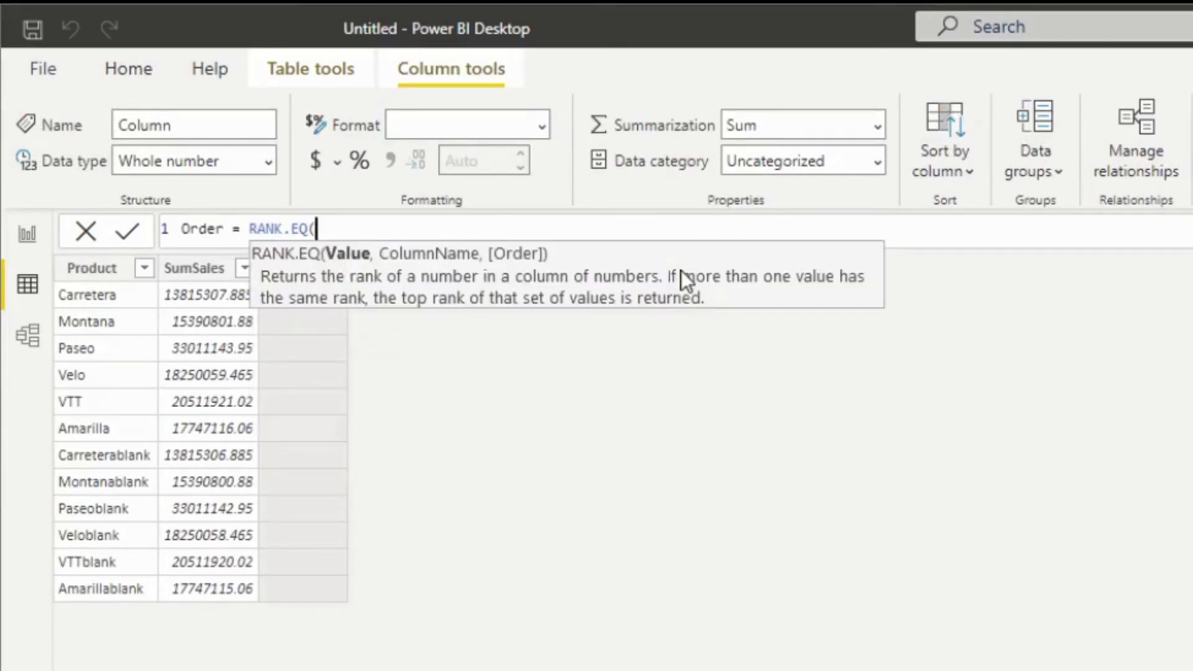
{"action": "type", "text": "SUM("}
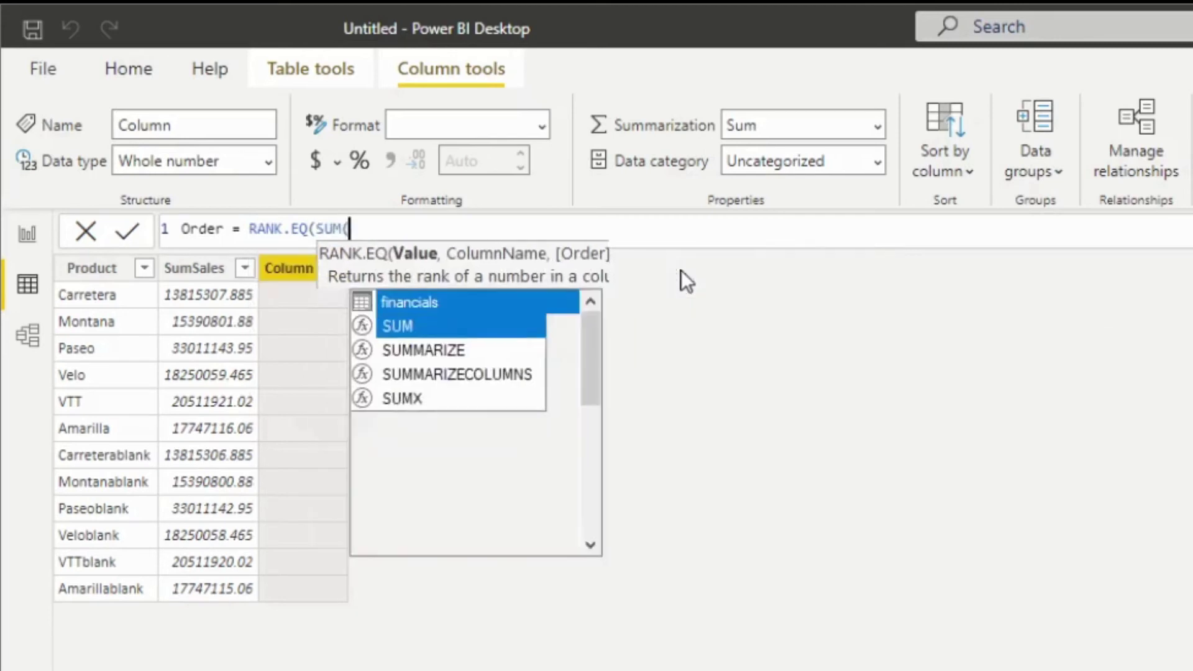
{"action": "key", "text": "BackSpace"}
{"action": "key", "text": "BackSpace"}
{"action": "type", "text": "M"}
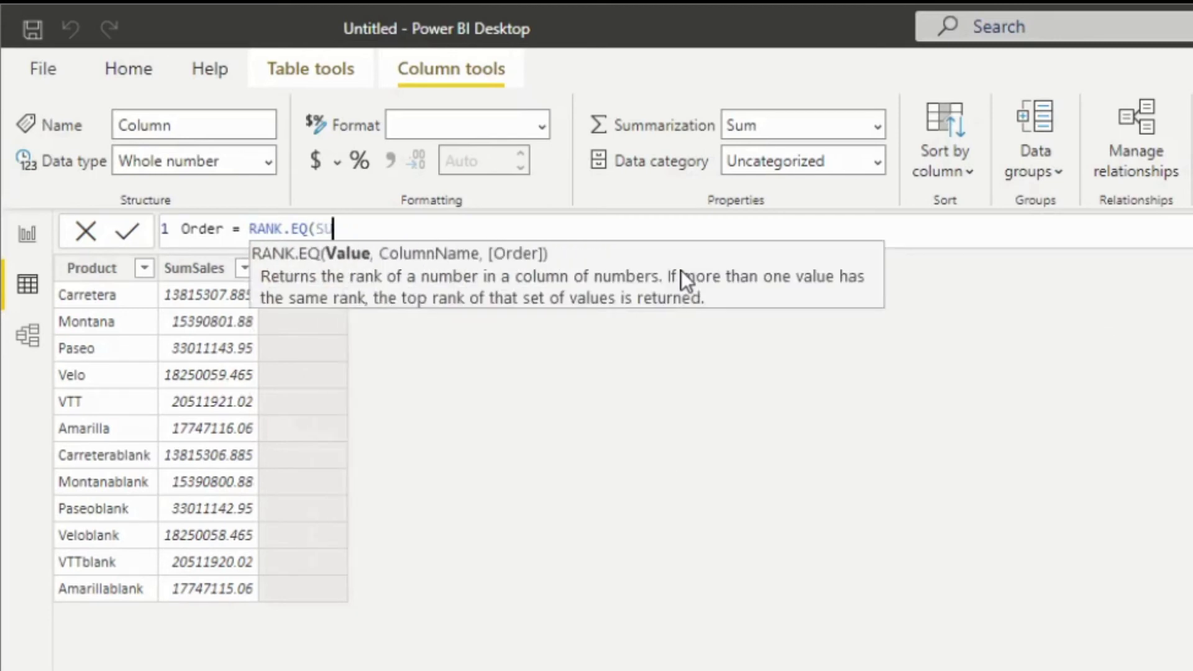
{"action": "key", "text": "Up"}
{"action": "key", "text": "Tab"}
{"action": "type", "text": ",Pro"}
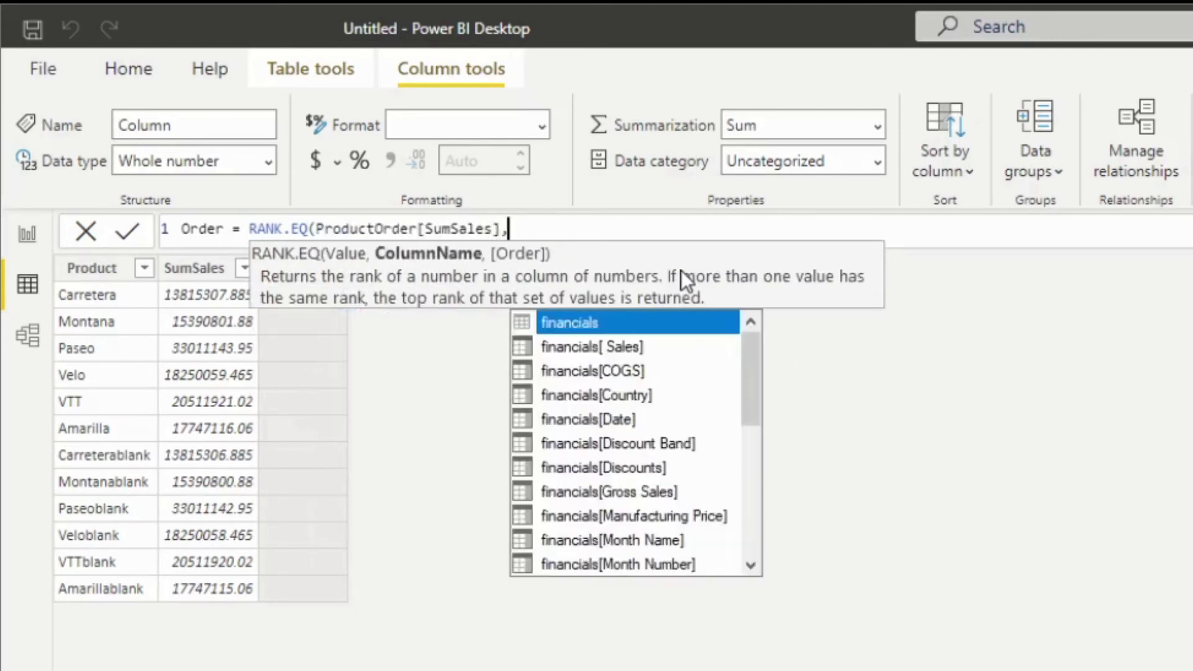
{"action": "key", "text": "Tab"}
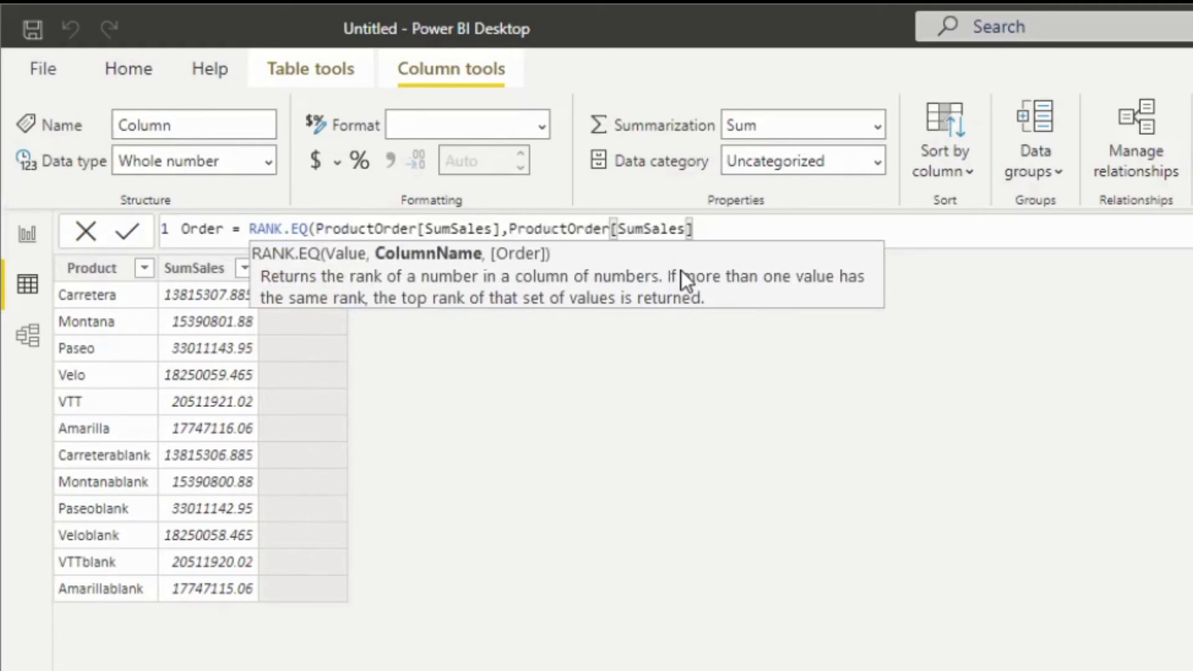
{"action": "type", "text": ",D"}
{"action": "key", "text": "Tab"}
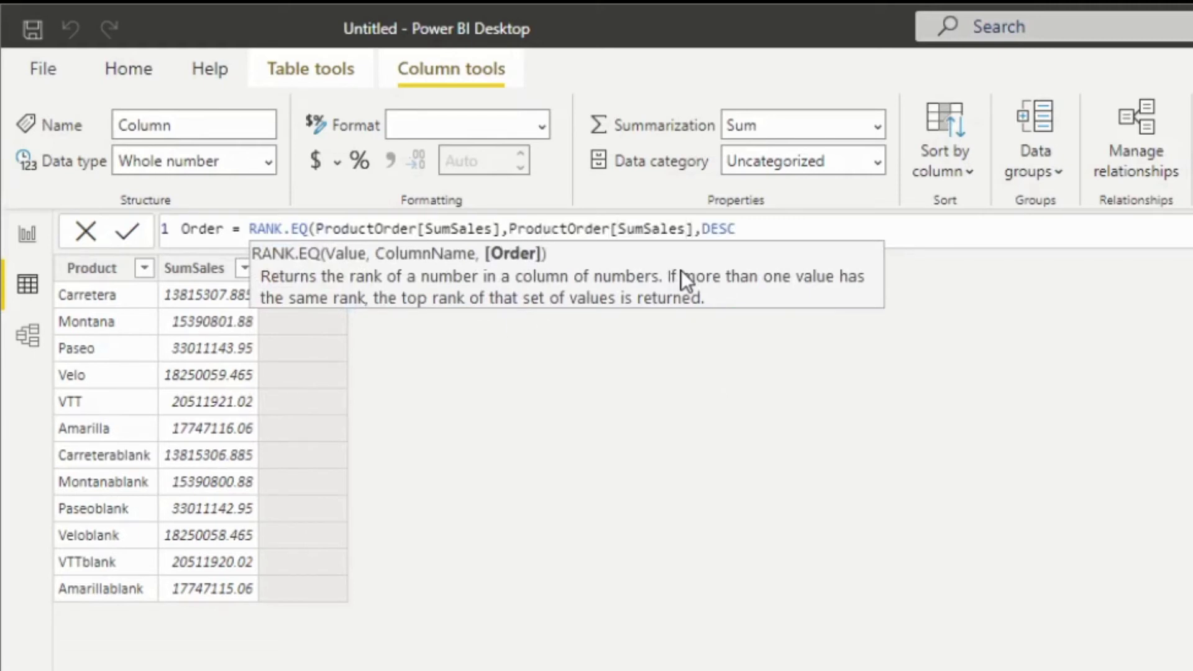
{"action": "type", "text": ")"}
{"action": "key", "text": "Return"}
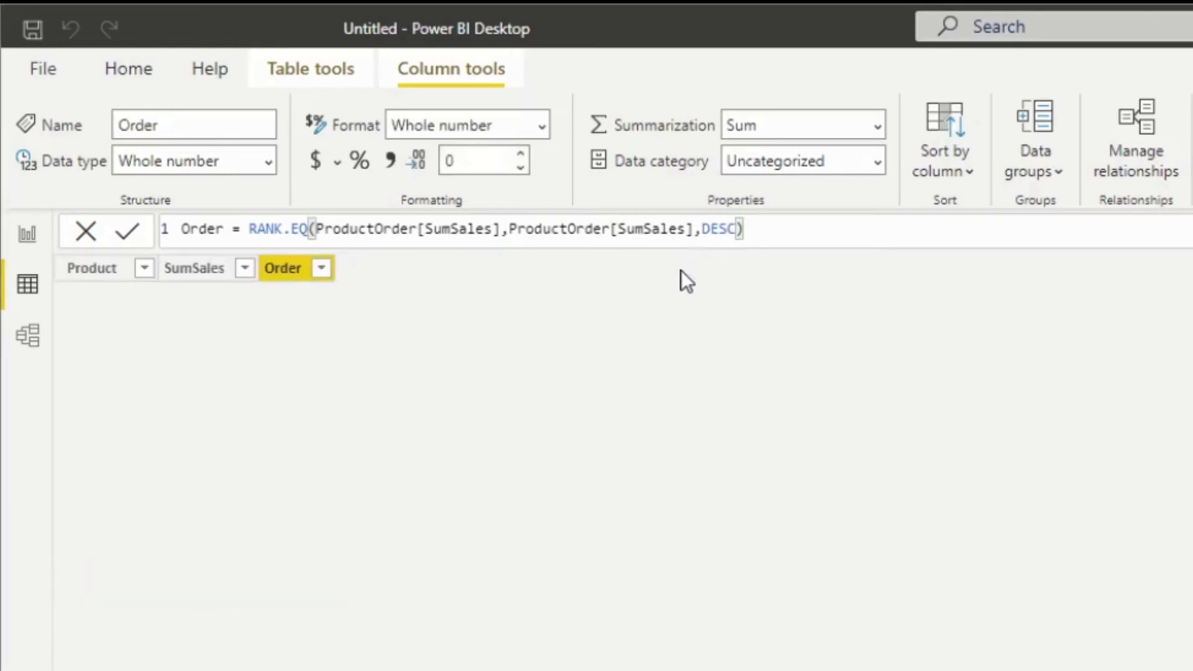
- Sort the Product column by the Order column
{"action": "left_click", "coordinate": [155, 359]}
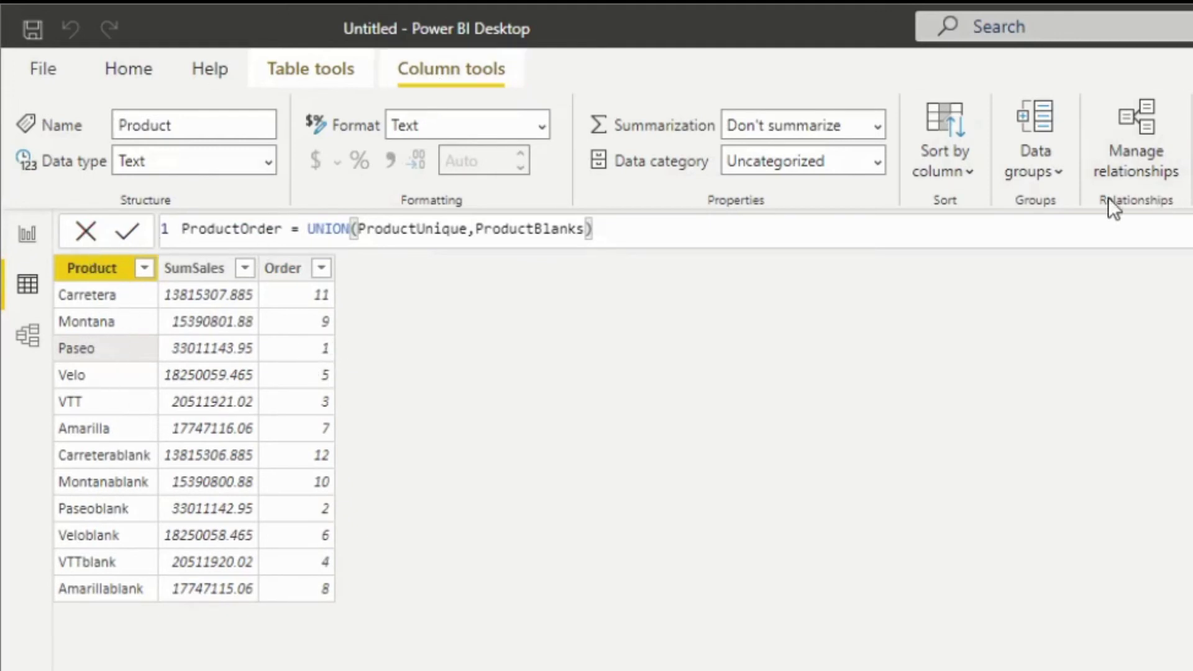
{"action": "left_click", "coordinate": [946, 170]}
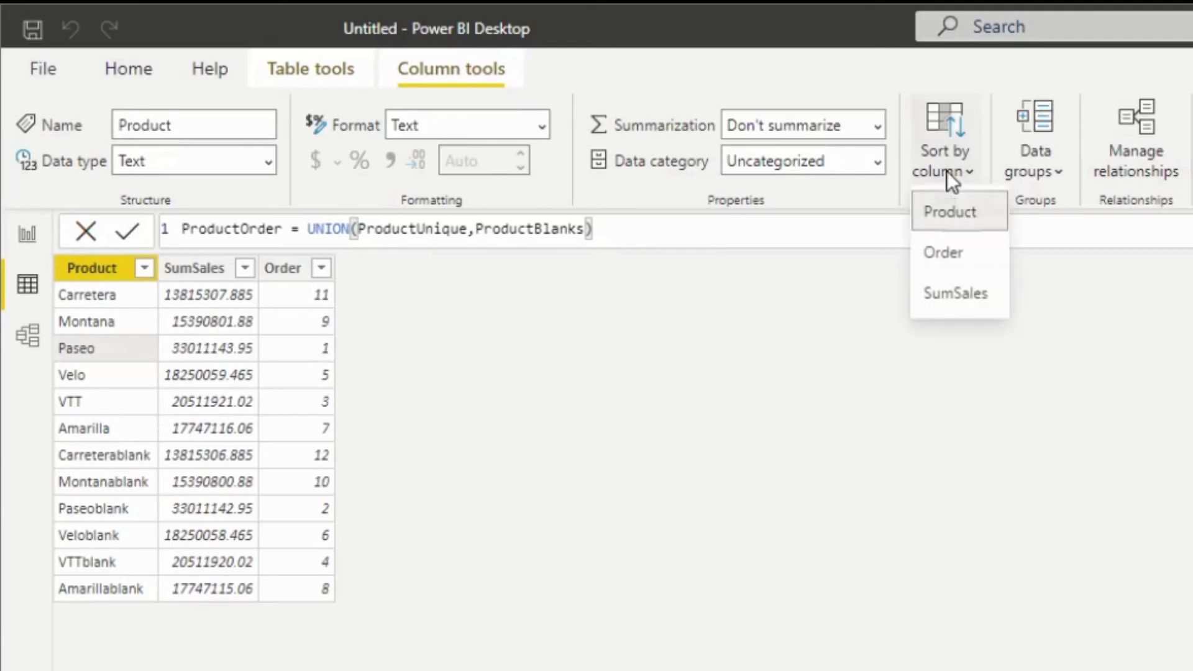
{"action": "left_click", "coordinate": [941, 254]}
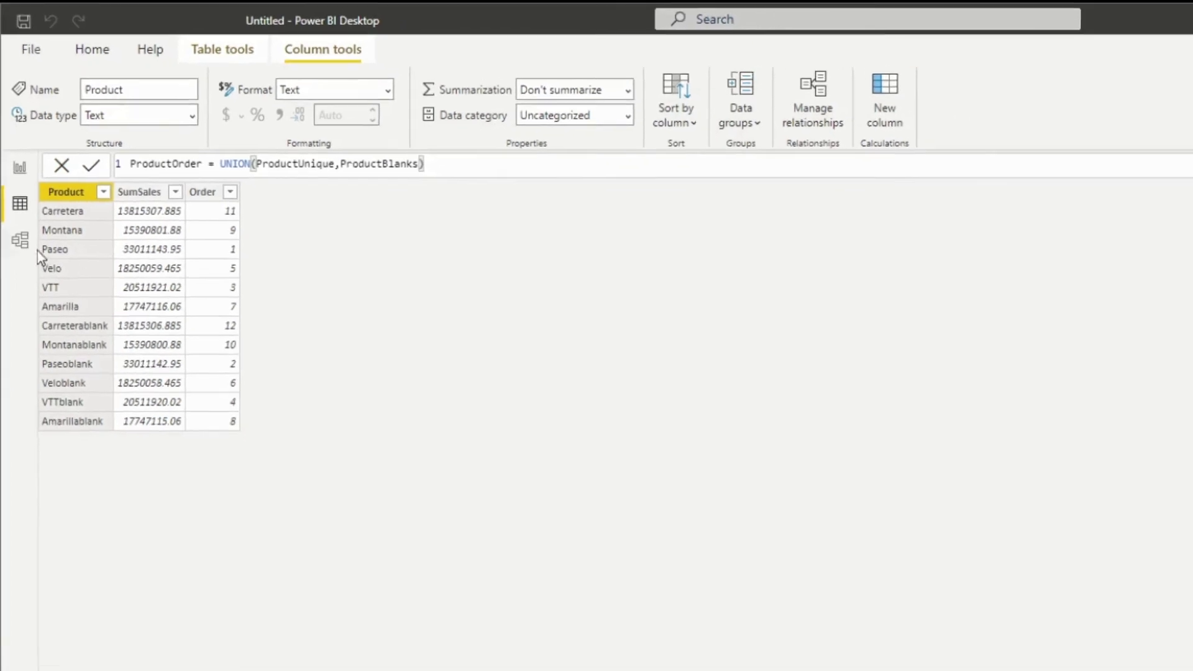
- In Model view, place ProductOrder below ProductUnique and relate financials to ProductOrder on Product
{"action": "left_click", "coordinate": [19, 241]}
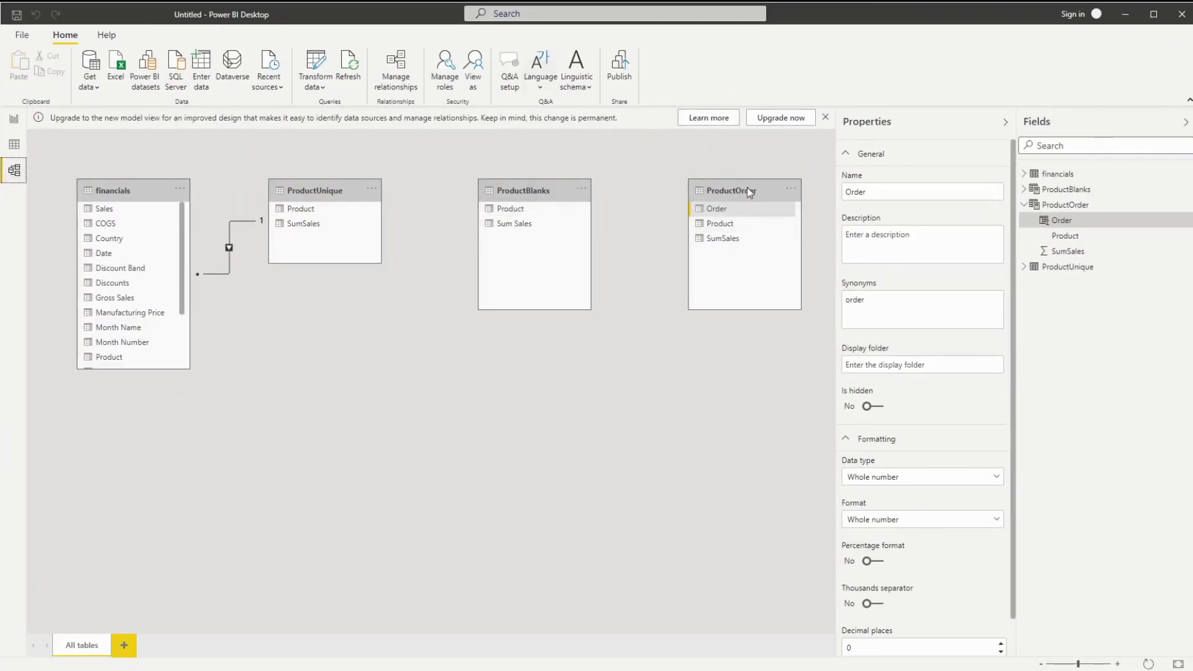
{"action": "left_click_drag", "start_coordinate": [747, 190], "coordinate": [339, 299]}
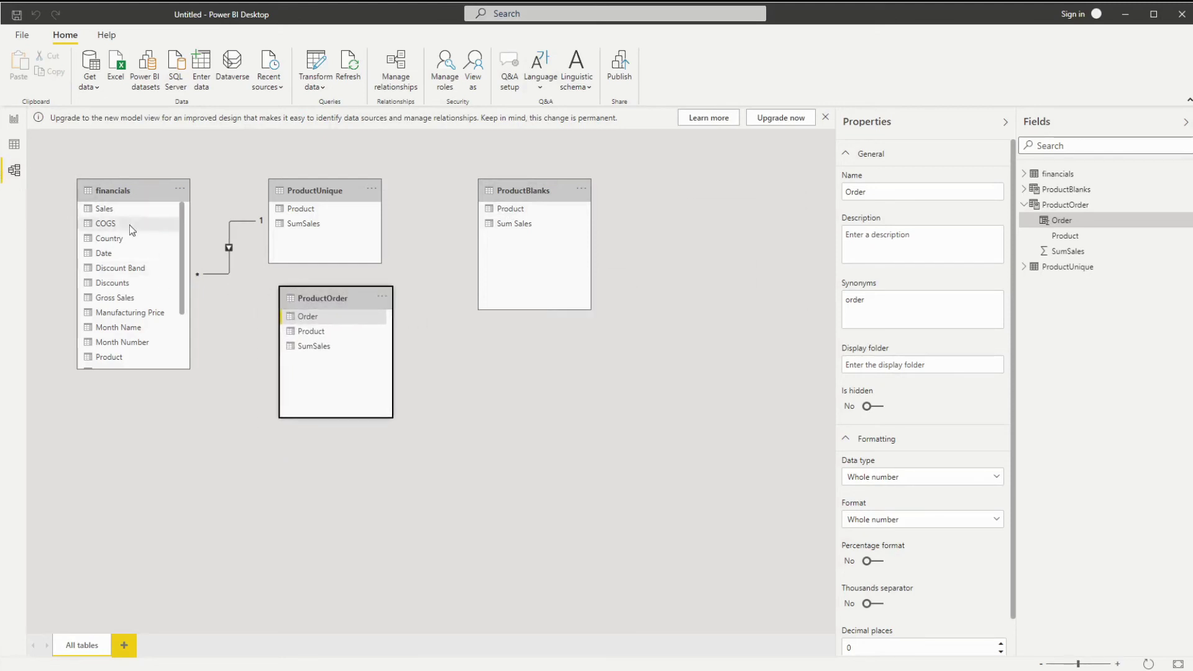
{"action": "left_click", "coordinate": [396, 77]}
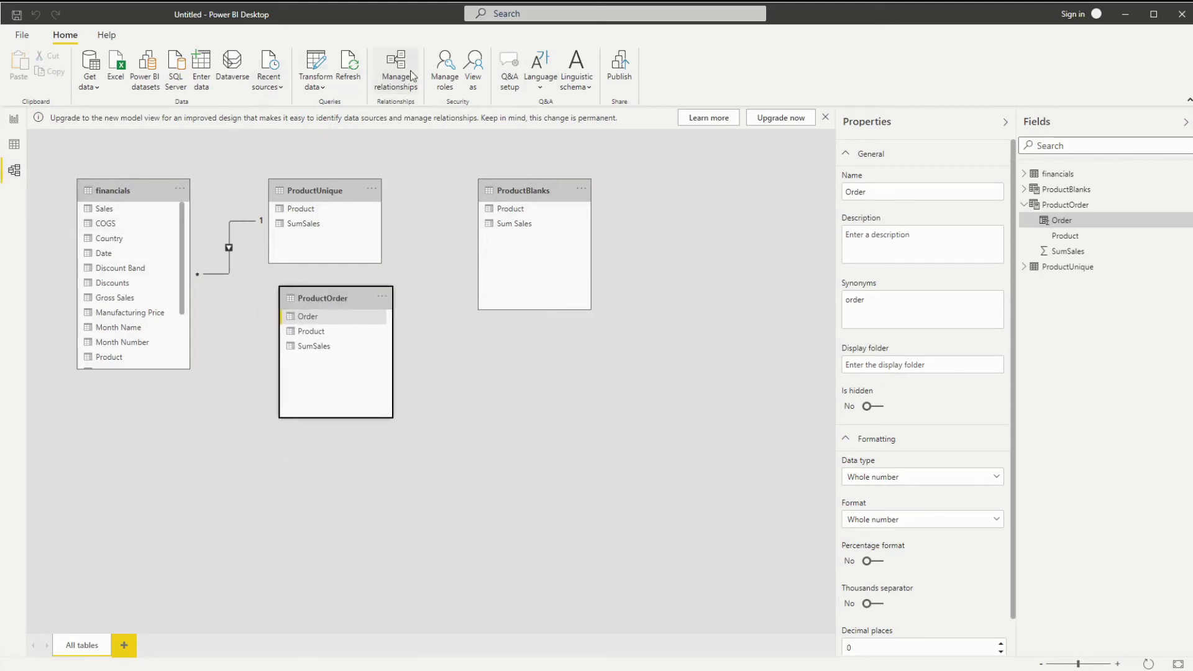
{"action": "left_click", "coordinate": [637, 442]}
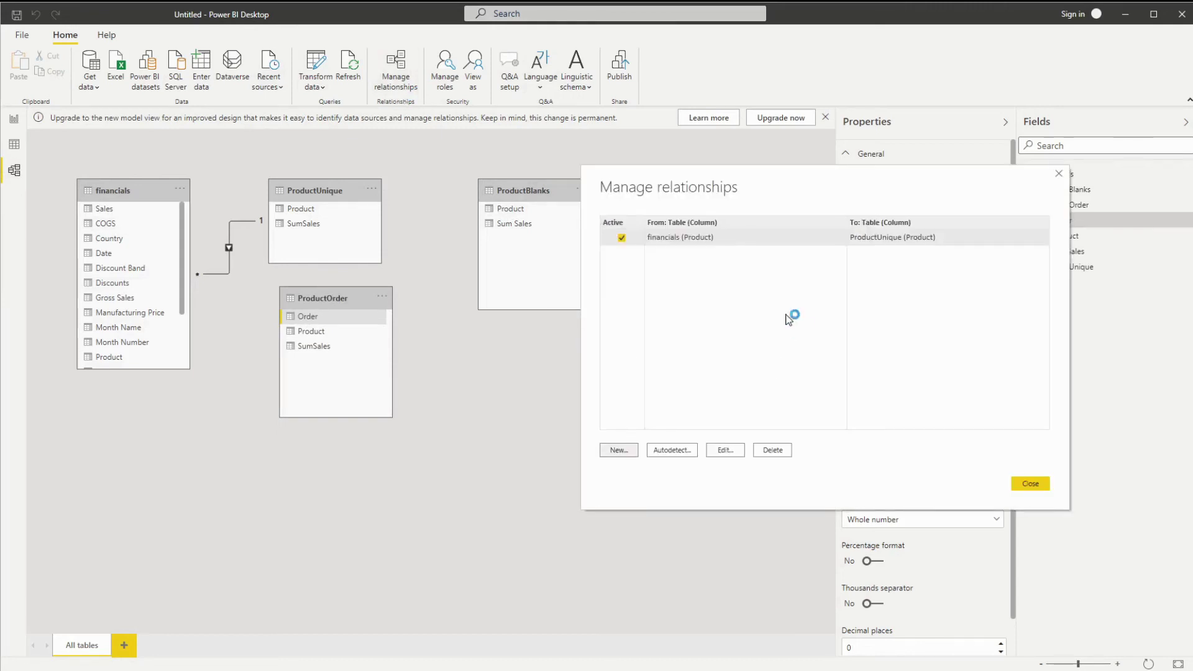
{"action": "left_click", "coordinate": [715, 221]}
{"action": "left_click", "coordinate": [640, 236]}
{"action": "left_click", "coordinate": [683, 328]}
{"action": "left_click", "coordinate": [681, 367]}
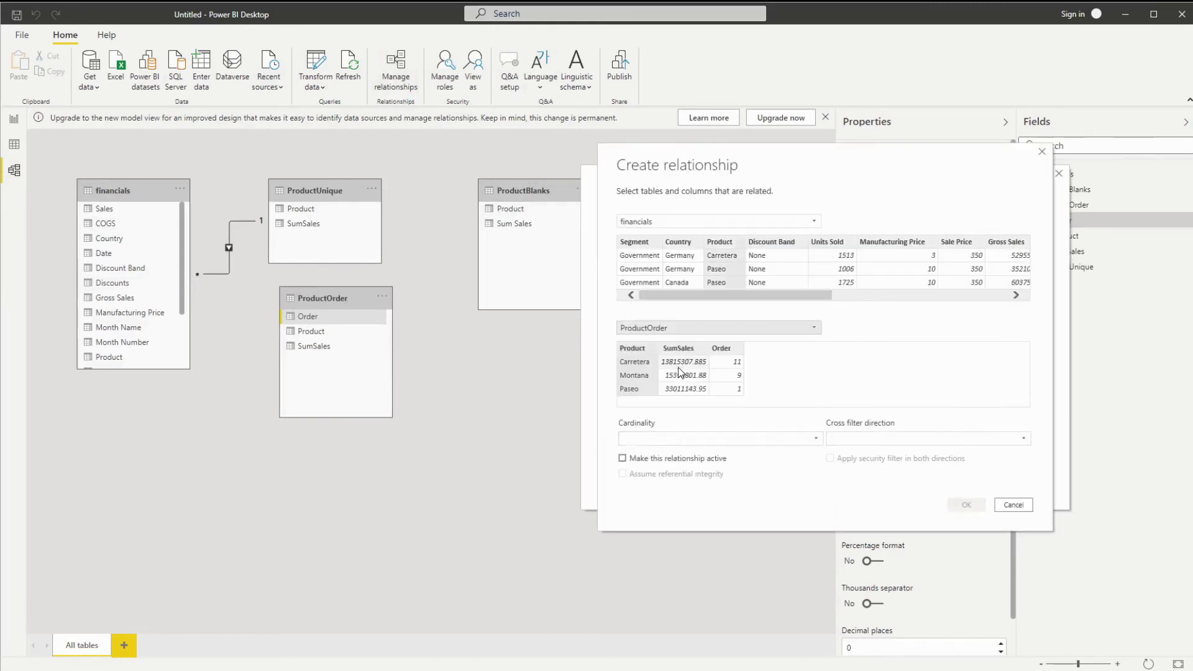
{"action": "left_click", "coordinate": [966, 504]}
{"action": "key", "text": "Escape"}
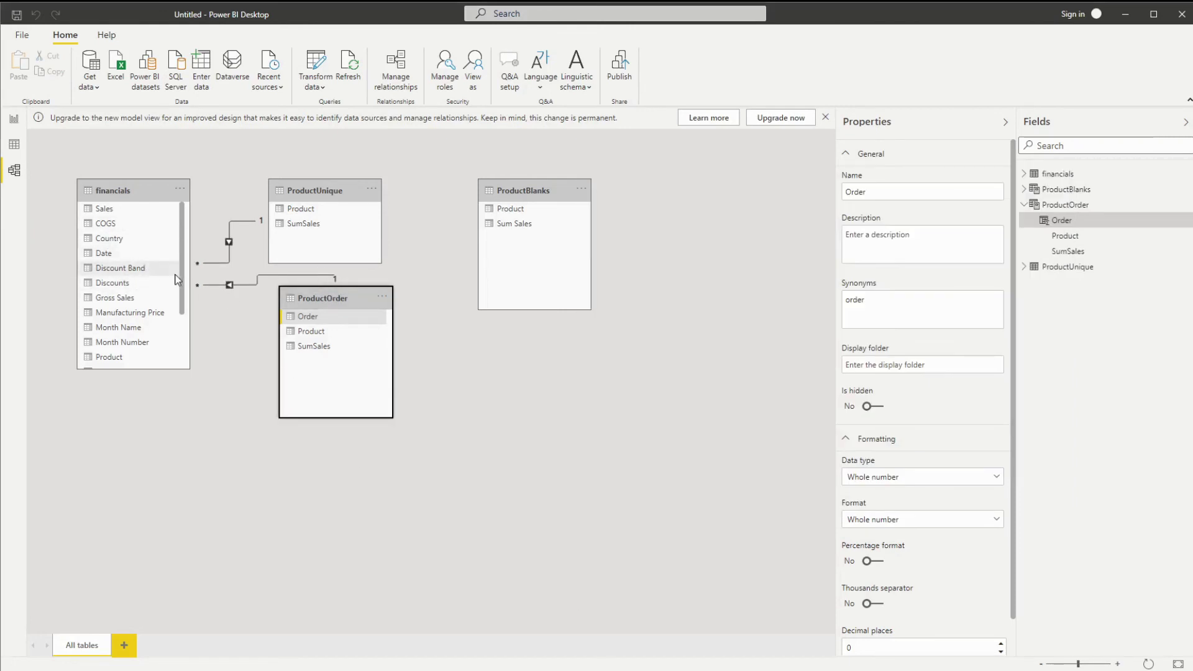
{"action": "left_click_drag", "start_coordinate": [314, 293], "coordinate": [306, 281]}
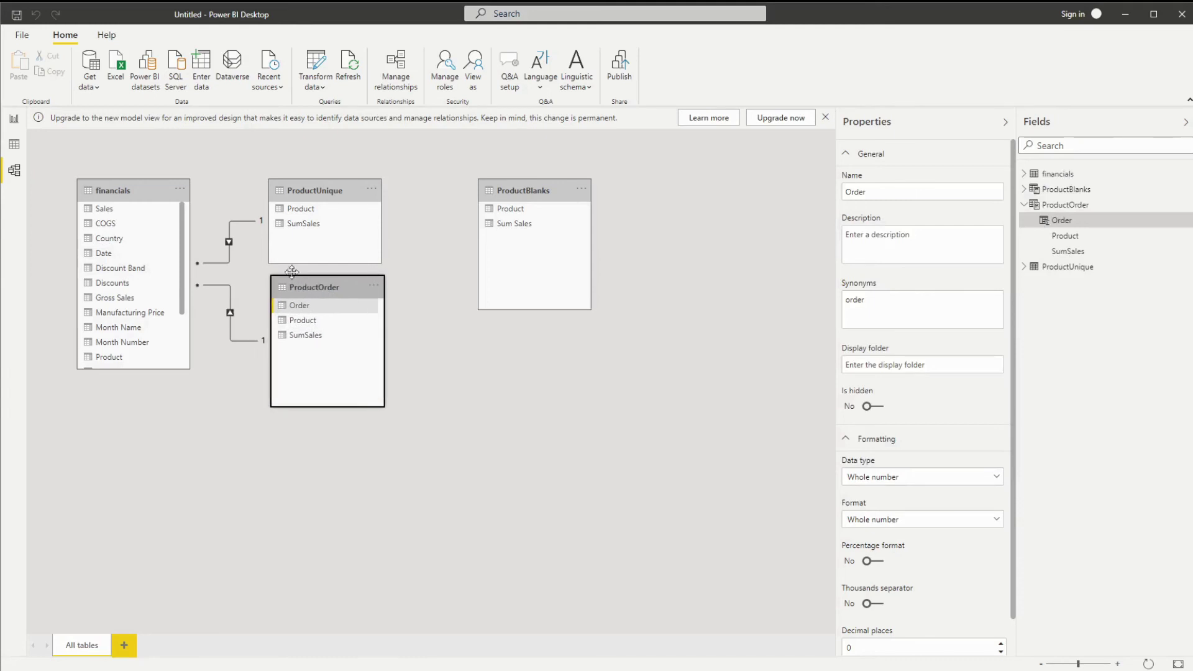
- Add ProductOrder's Product above Country on the chart axis and expand down one level
{"action": "left_click", "coordinate": [25, 118]}
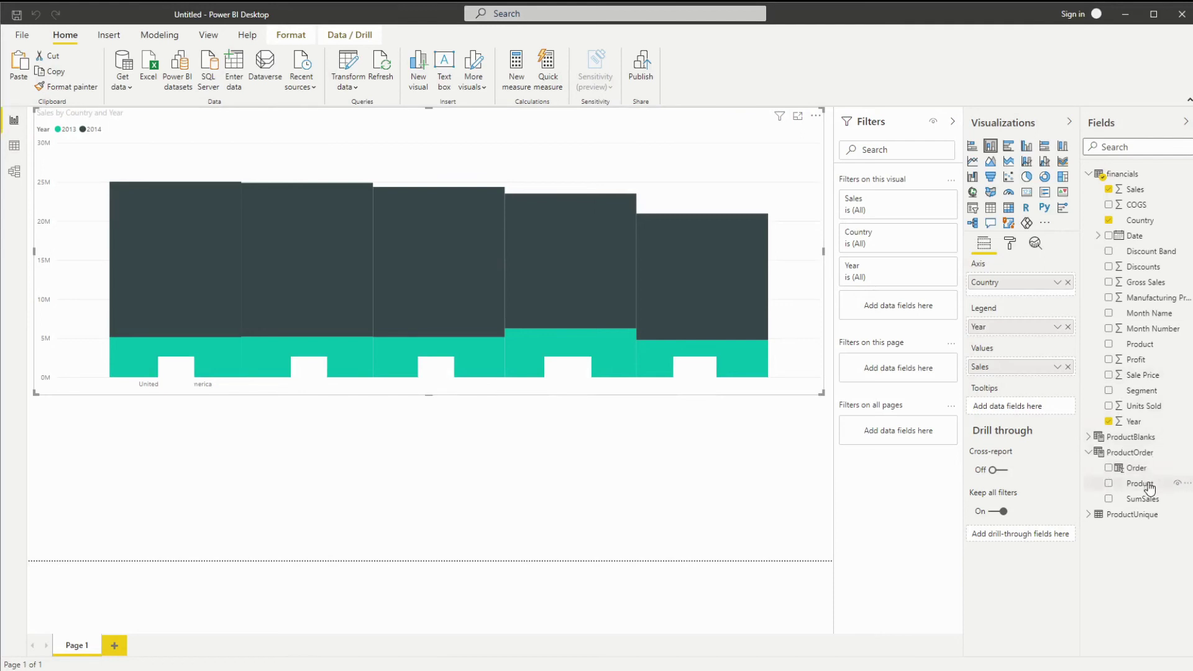
{"action": "left_click_drag", "start_coordinate": [1145, 484], "coordinate": [1042, 283]}
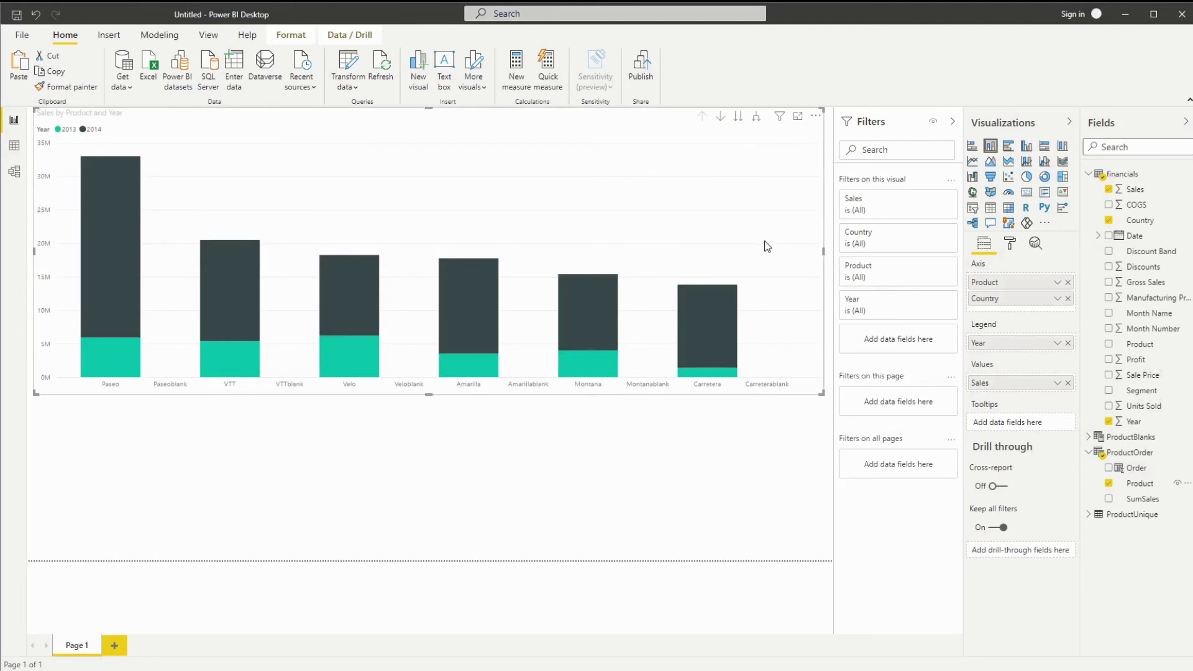
{"action": "left_click", "coordinate": [755, 119]}
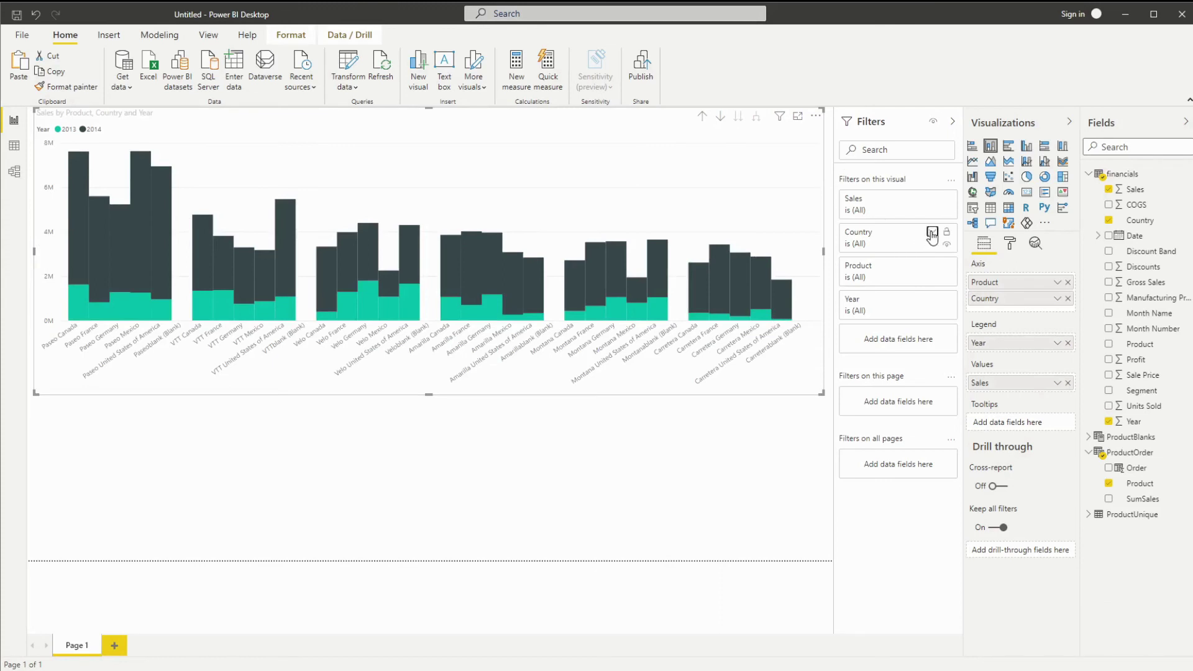
- Filter the chart's Country field to Canada and United States
{"action": "left_click", "coordinate": [932, 233]}
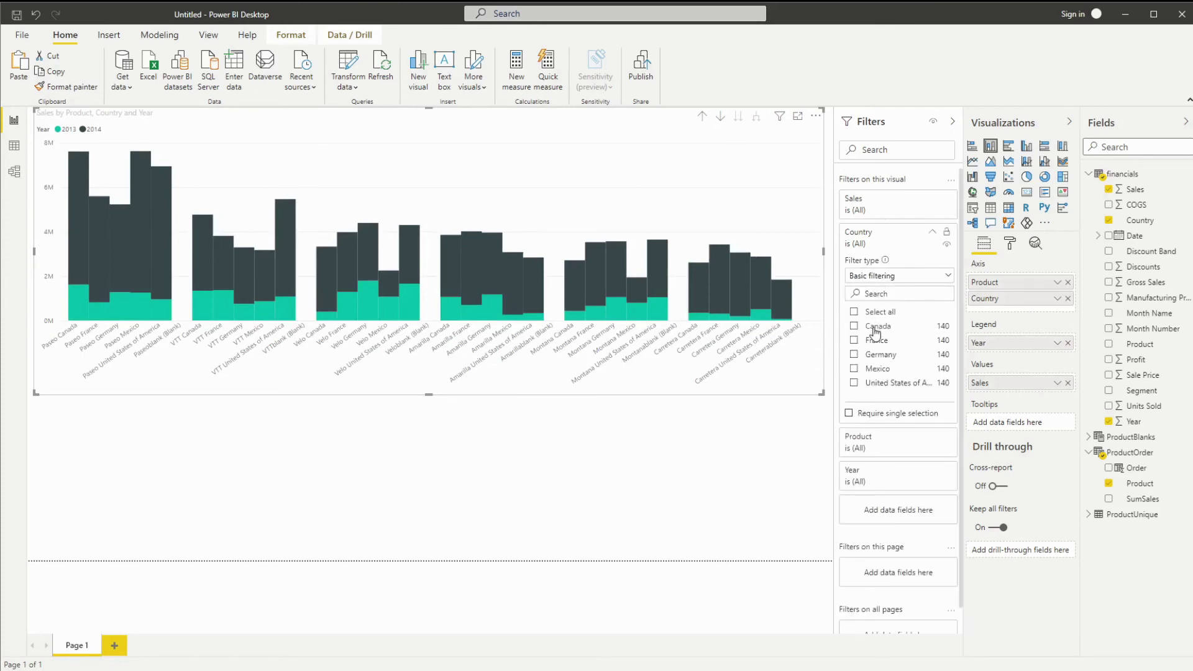
{"action": "left_click", "coordinate": [875, 326]}
{"action": "left_click", "coordinate": [875, 383]}
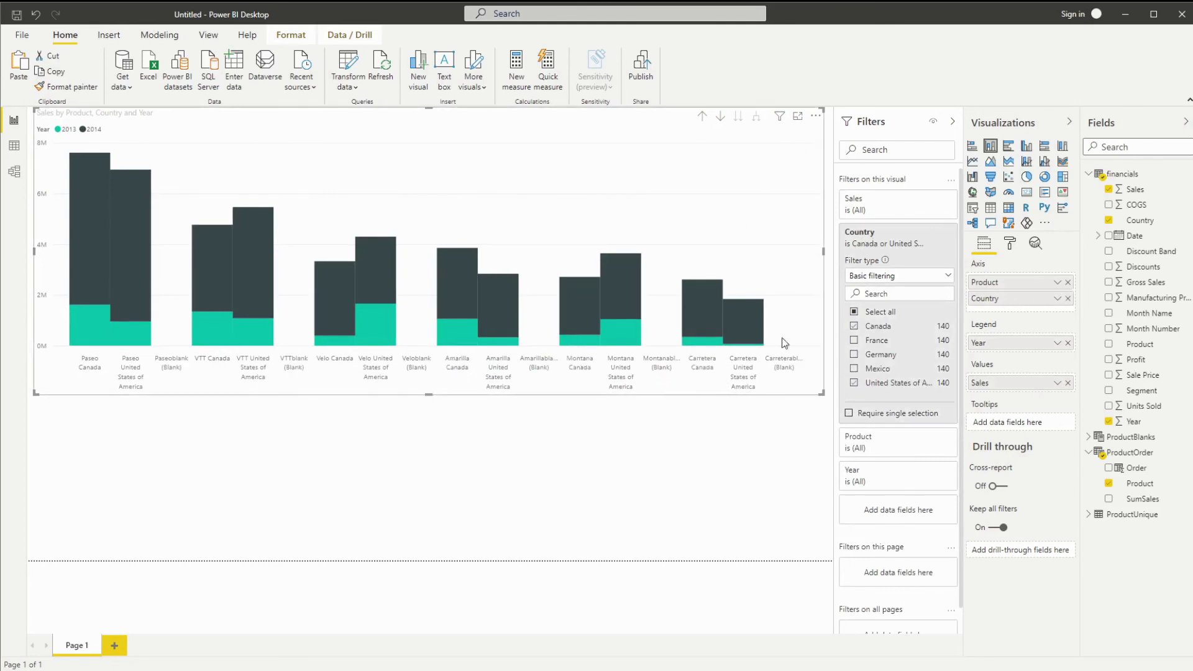
- Turn on Show items with no data for Product and check the chart's Sort by options
{"action": "left_click", "coordinate": [1056, 282]}
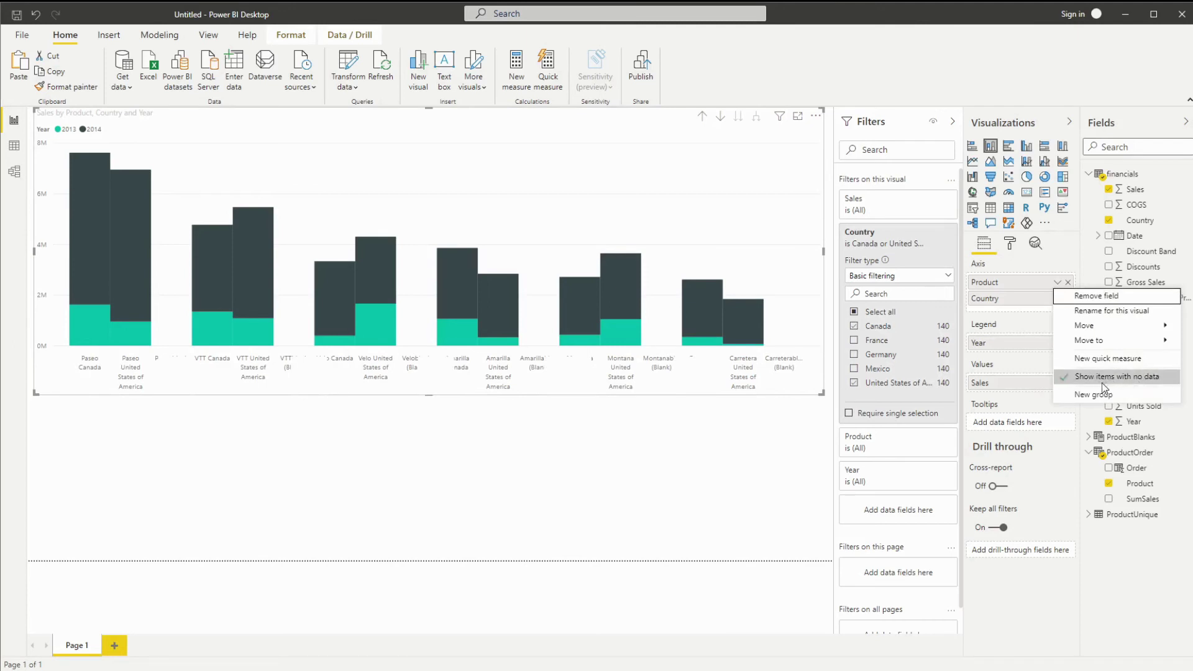
{"action": "left_click", "coordinate": [816, 117]}
{"action": "mouse_move", "coordinate": [831, 224]}
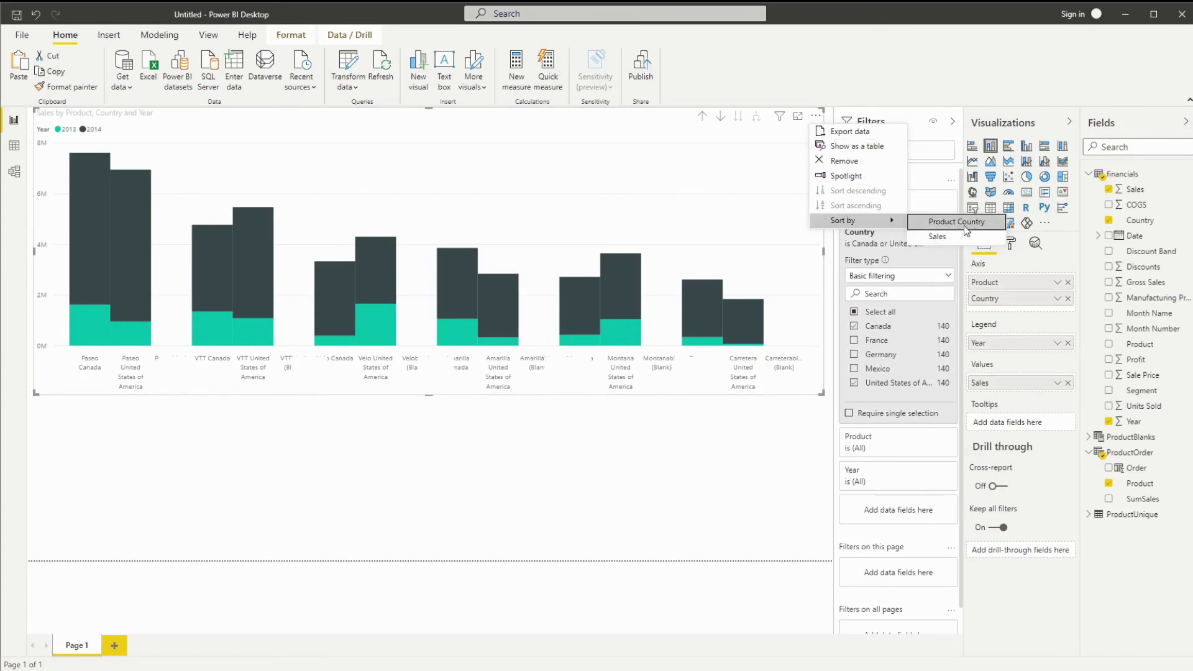
{"action": "left_click", "coordinate": [771, 492]}
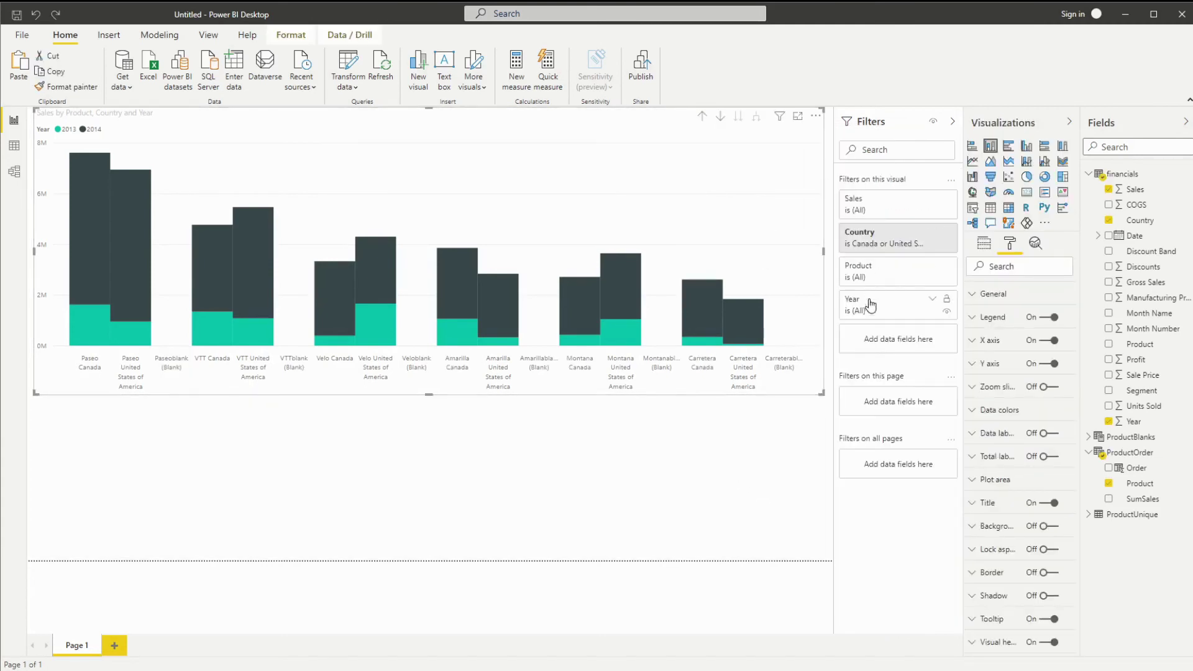
- Set the Product filter to include every product except Carreterablank, dropping the final spacer gap
{"action": "left_click", "coordinate": [930, 267]}
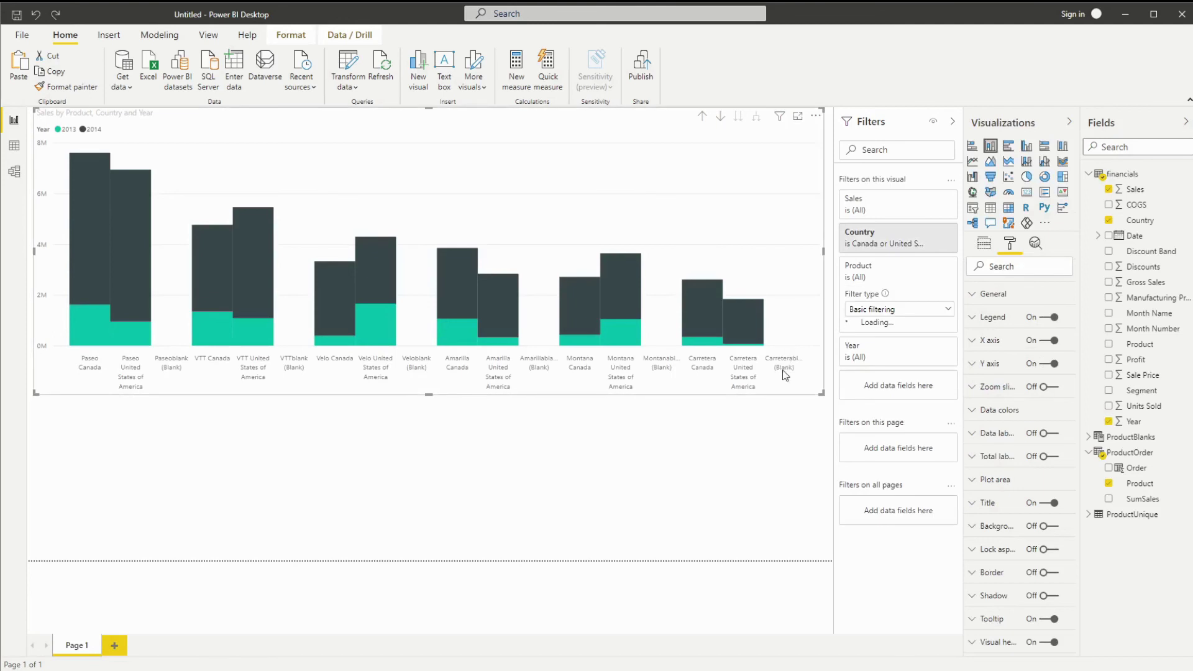
{"action": "scroll", "coordinate": [926, 393], "scroll_direction": "down", "scroll_amount": 2}
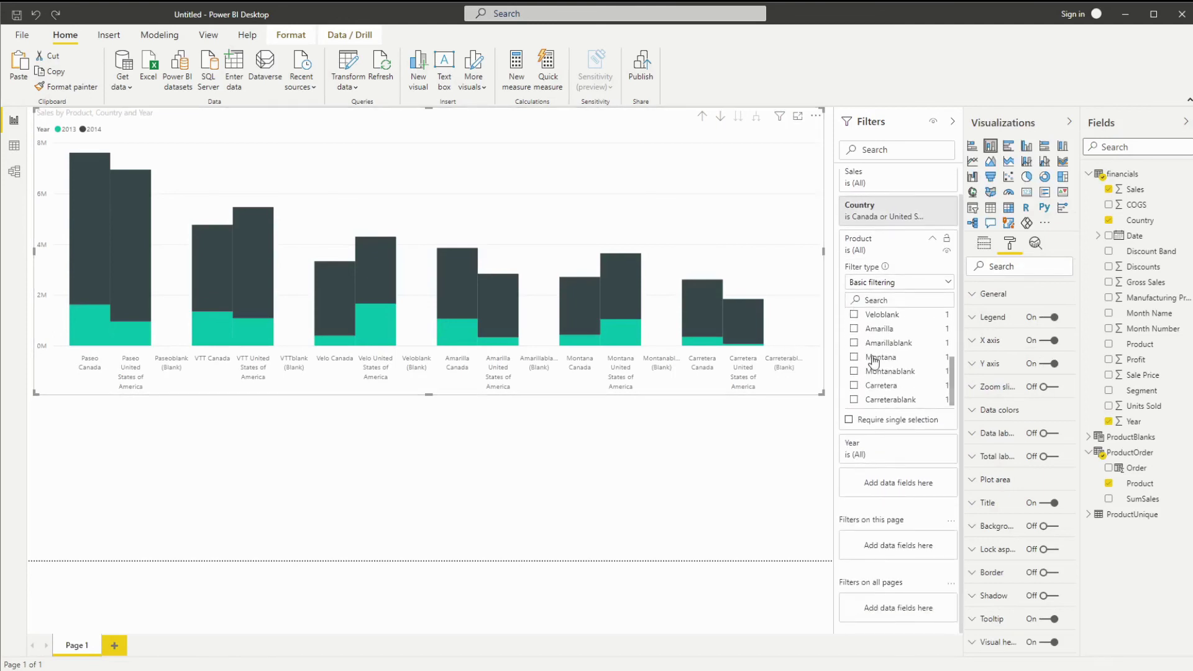
{"action": "scroll", "coordinate": [876, 338], "scroll_direction": "up", "scroll_amount": 3}
{"action": "left_click", "coordinate": [873, 319]}
{"action": "scroll", "coordinate": [889, 345], "scroll_direction": "down", "scroll_amount": 3}
{"action": "left_click", "coordinate": [869, 403]}
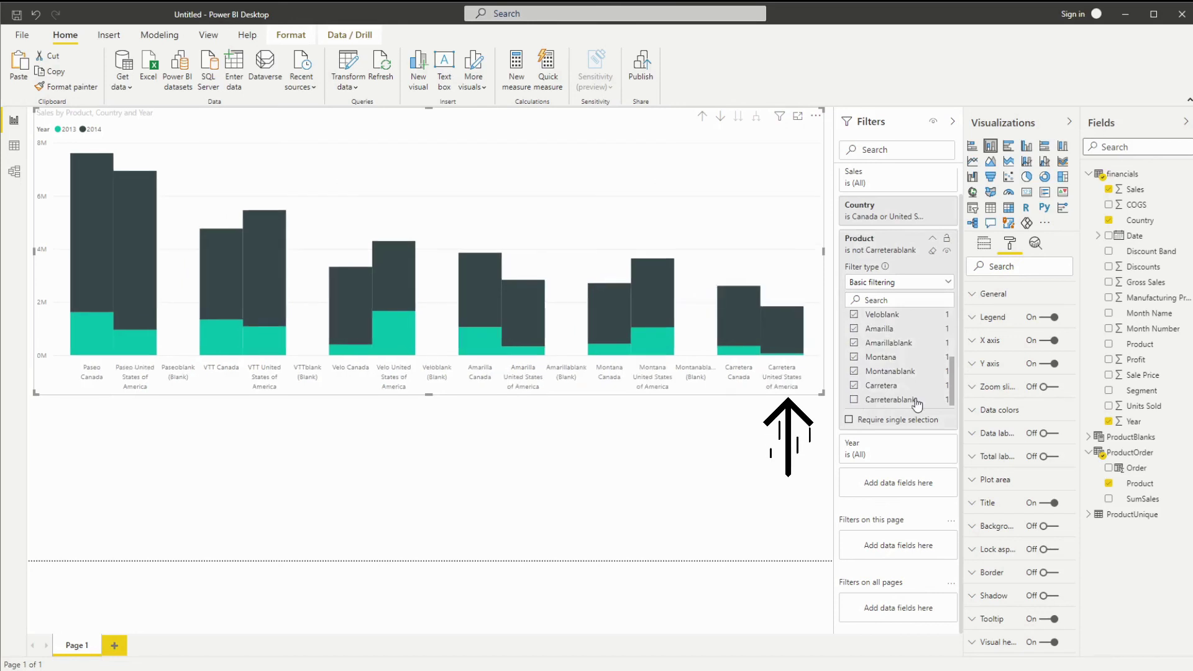
{"action": "left_click", "coordinate": [763, 453]}
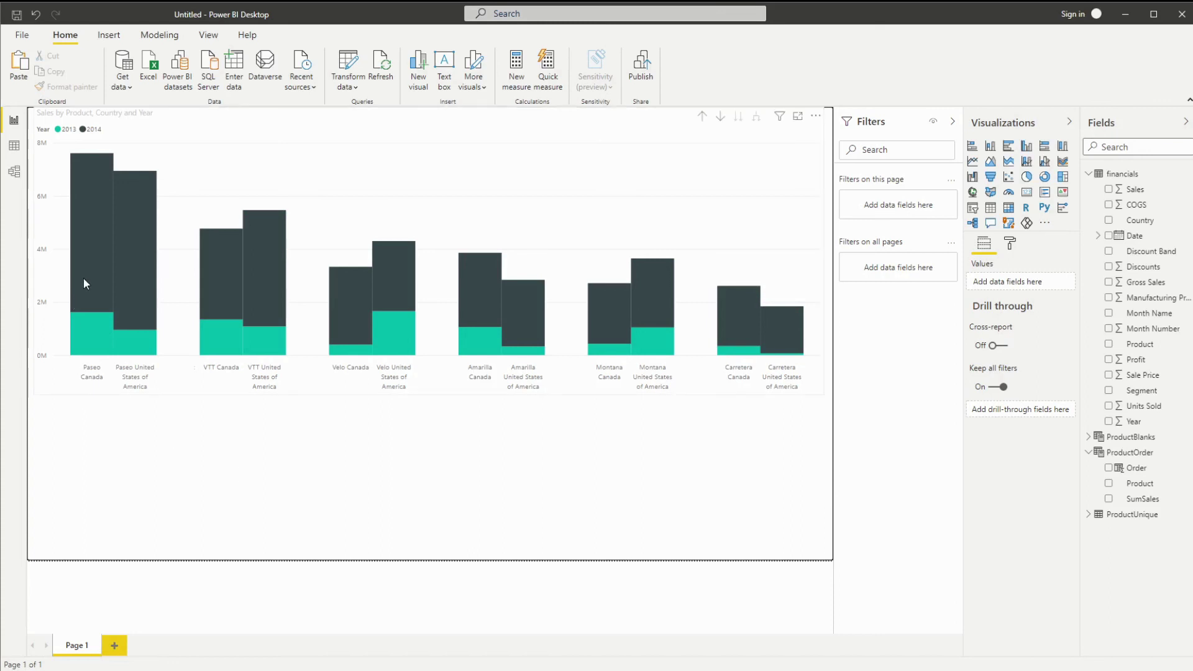
{"action": "mouse_move", "coordinate": [84, 278]}
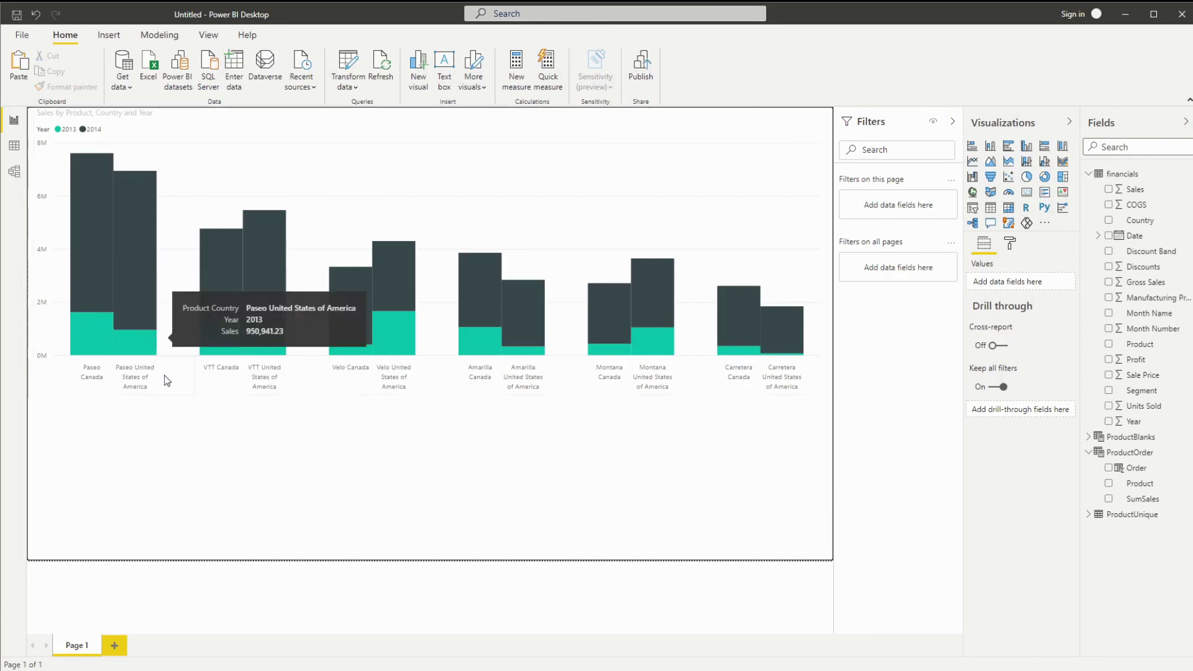